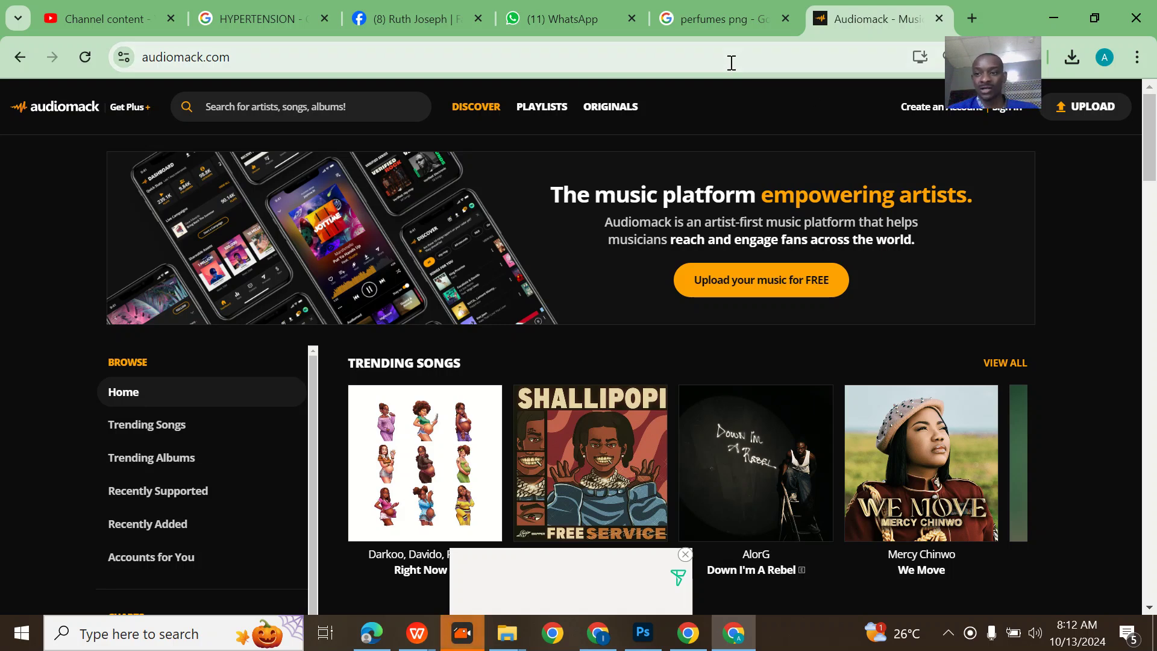
- Bring up the Audiomack sign-in prompt, then dismiss it
{"action": "left_click_drag", "start_coordinate": [991, 75], "coordinate": [994, 75]}
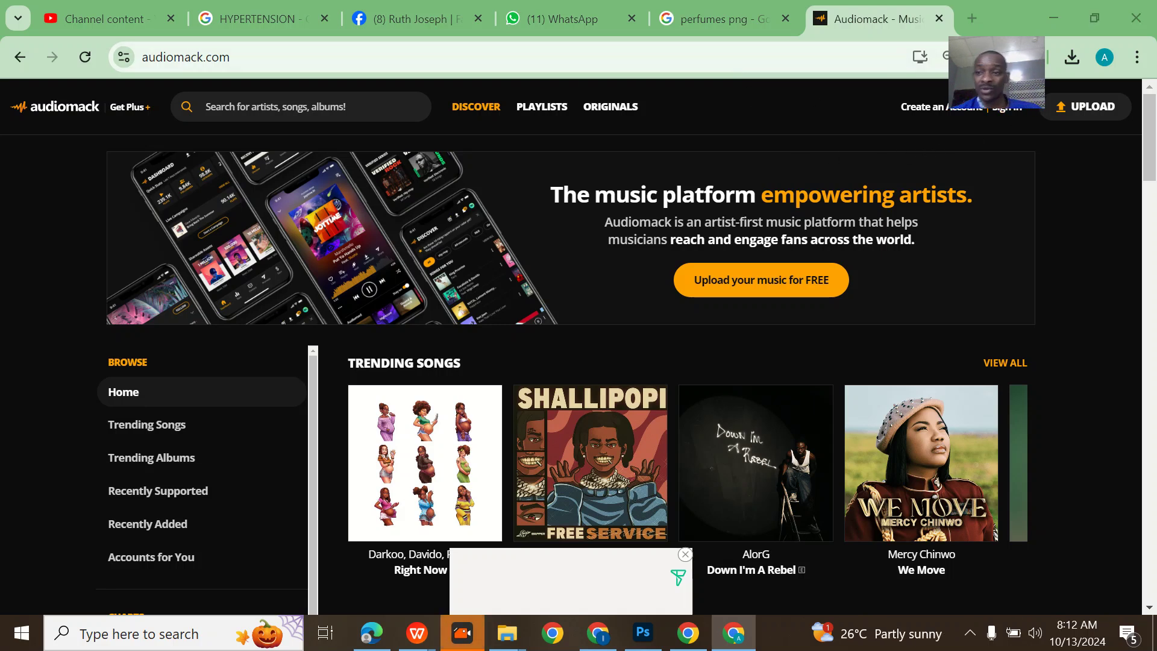
{"action": "left_click", "coordinate": [1007, 111]}
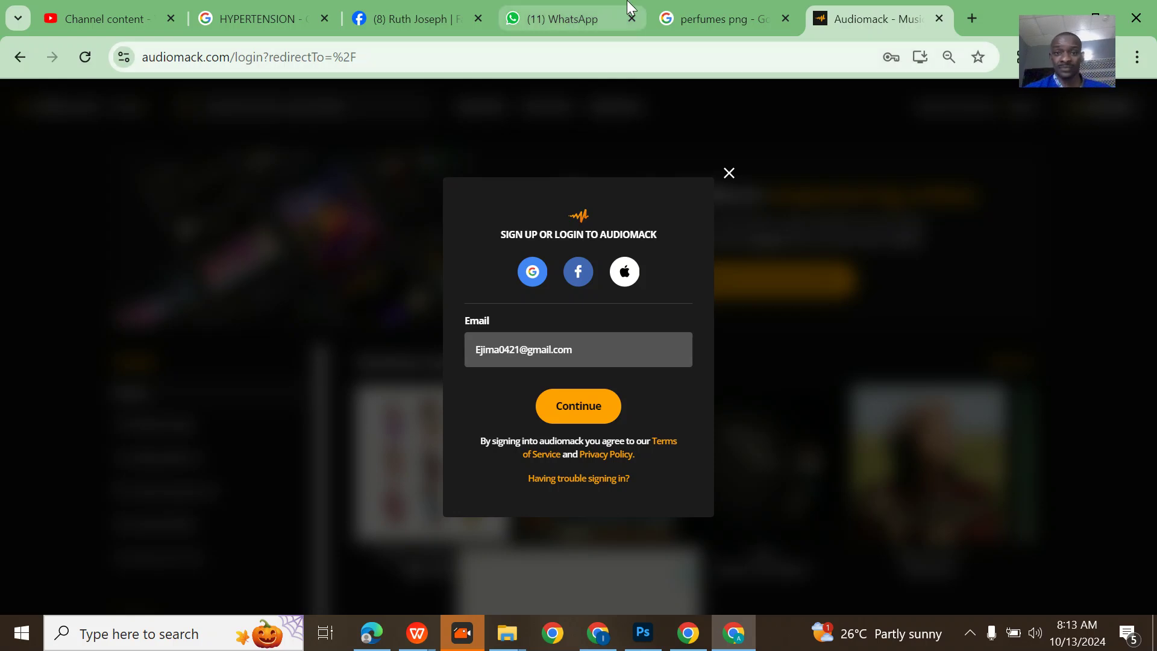
{"action": "left_click", "coordinate": [728, 174]}
{"action": "left_click", "coordinate": [576, 9]}
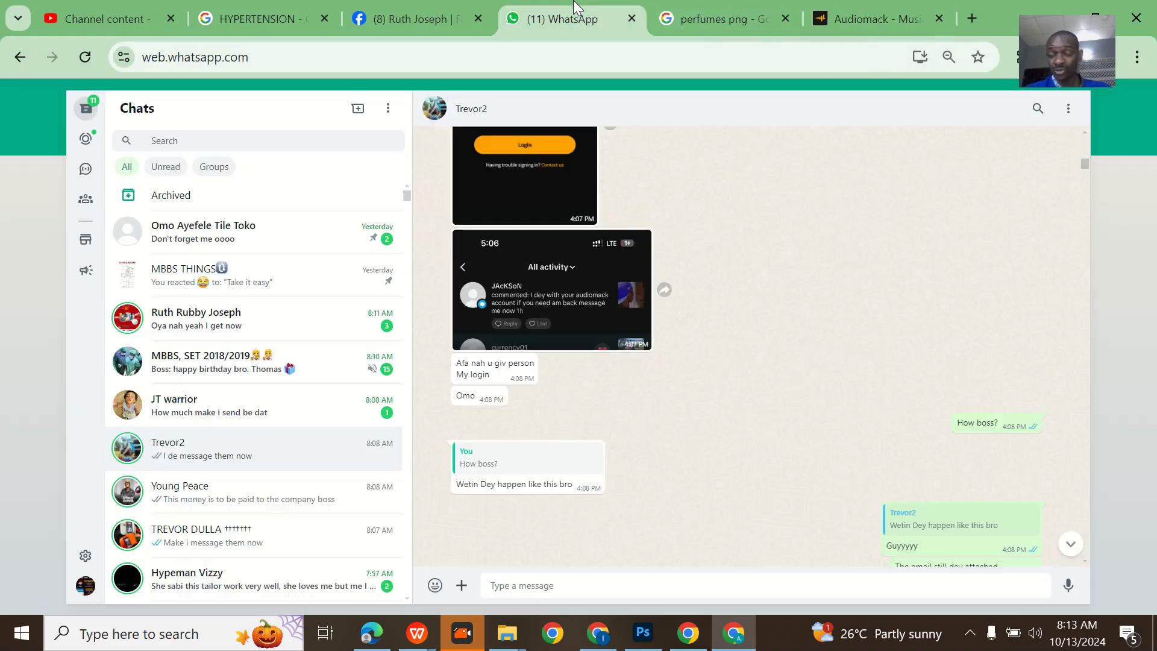
{"action": "scroll", "coordinate": [527, 282], "scroll_direction": "up", "scroll_amount": 1}
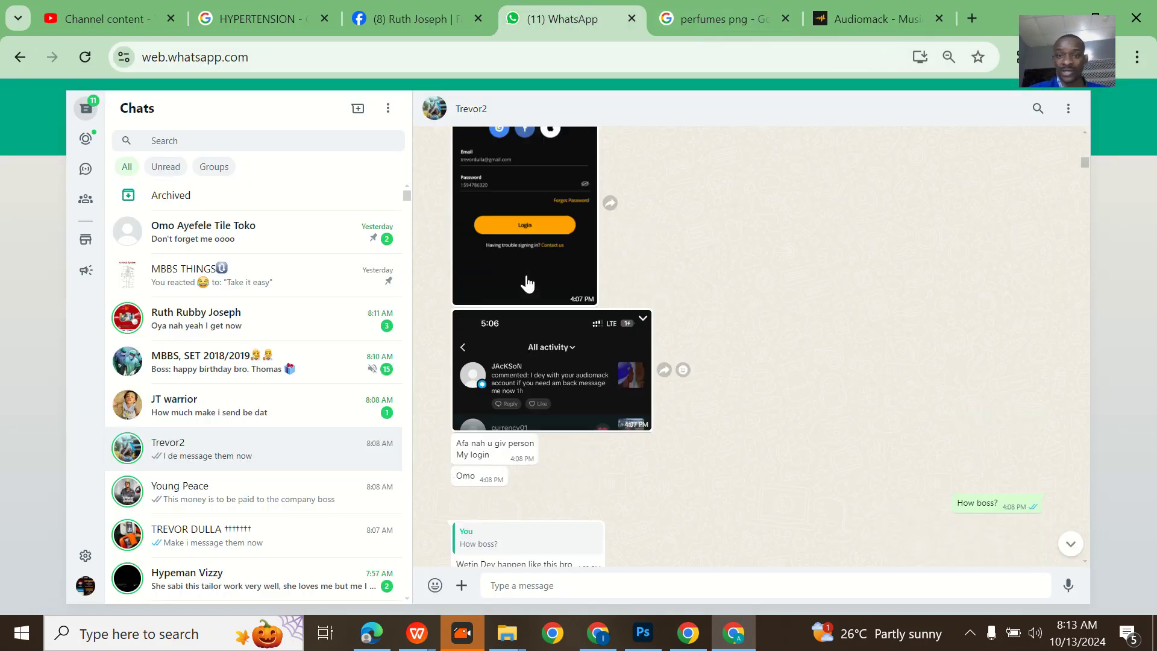
{"action": "scroll", "coordinate": [527, 282], "scroll_direction": "up", "scroll_amount": 2}
{"action": "left_click", "coordinate": [516, 364]}
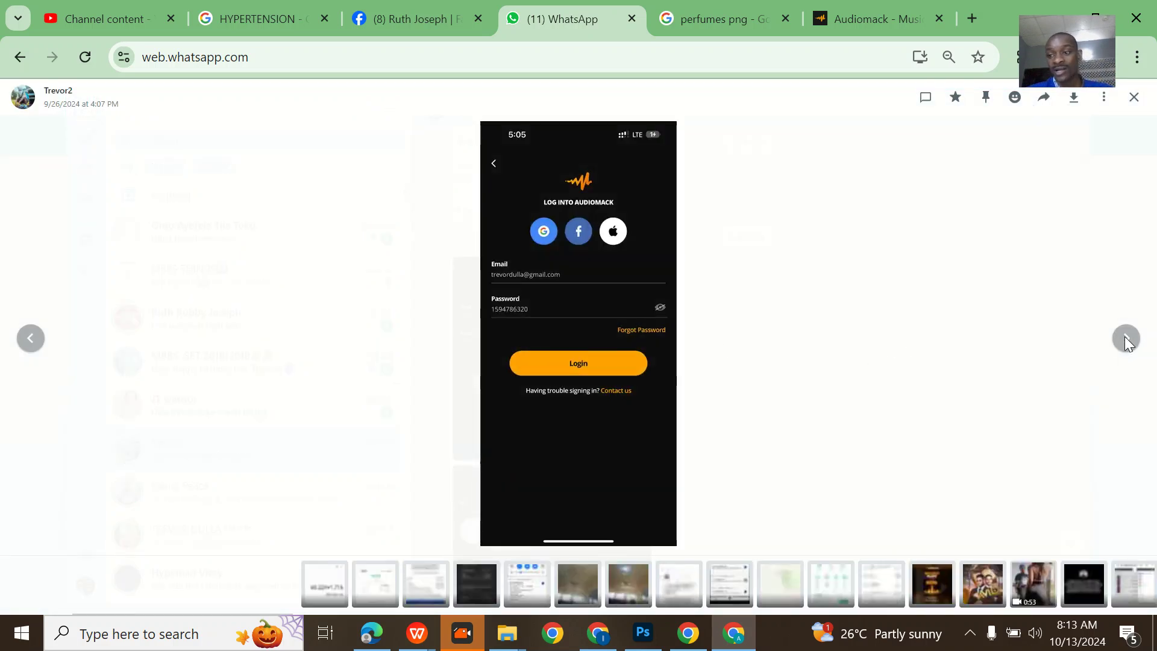
{"action": "left_click", "coordinate": [1126, 340]}
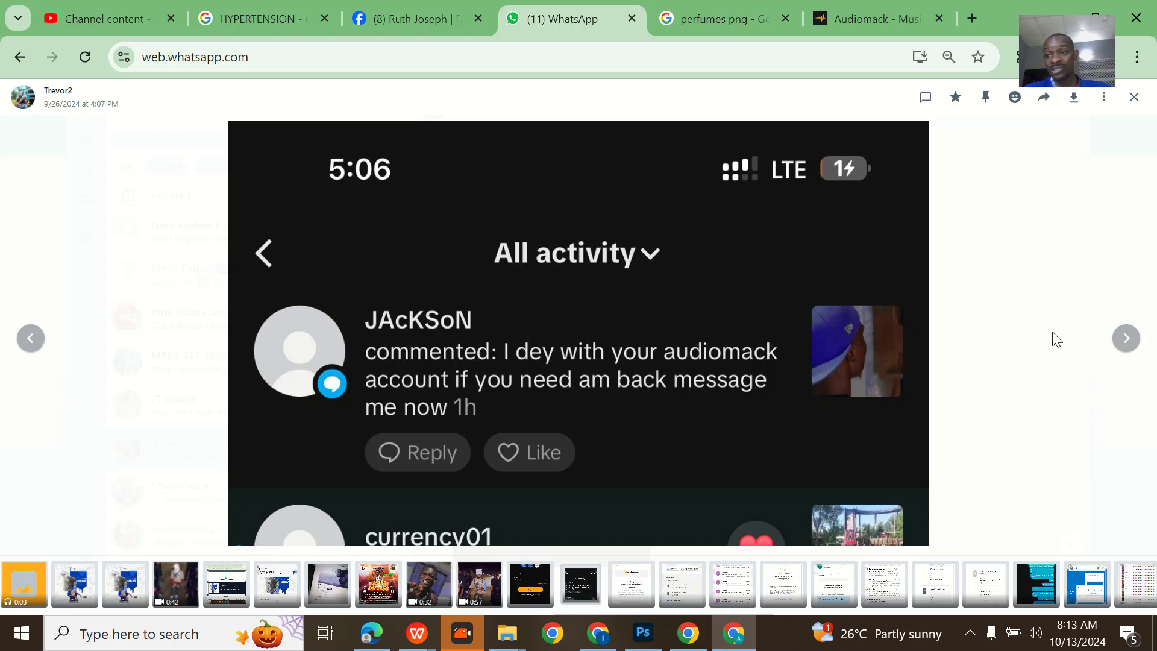
{"action": "left_click", "coordinate": [1125, 339]}
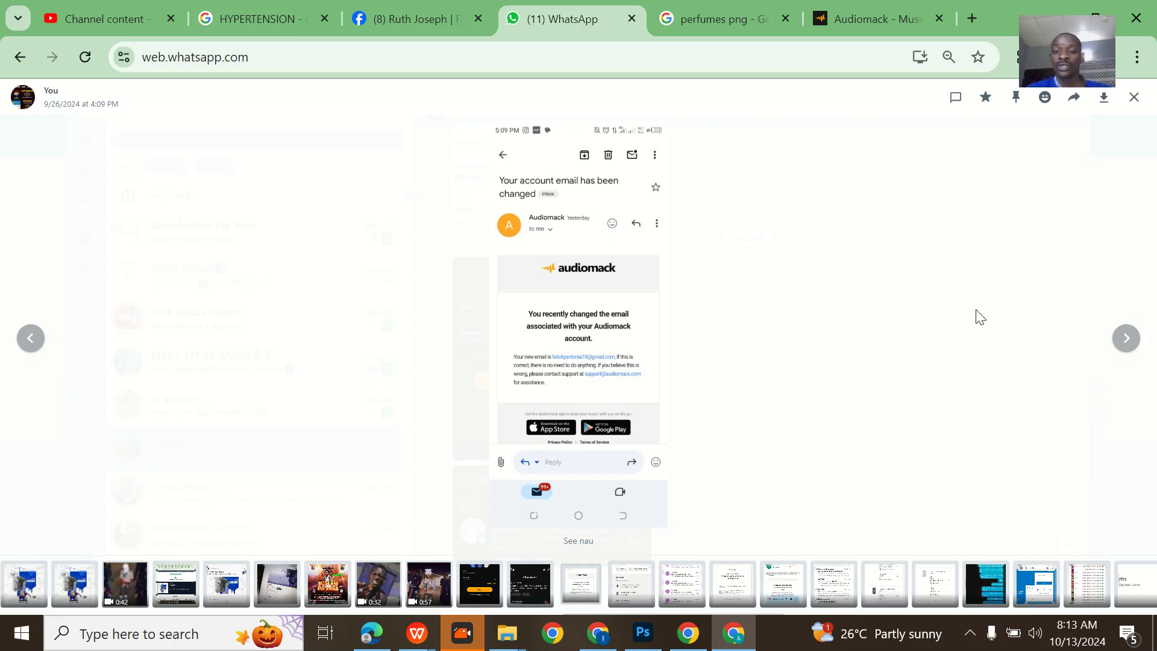
{"action": "left_click", "coordinate": [1133, 345]}
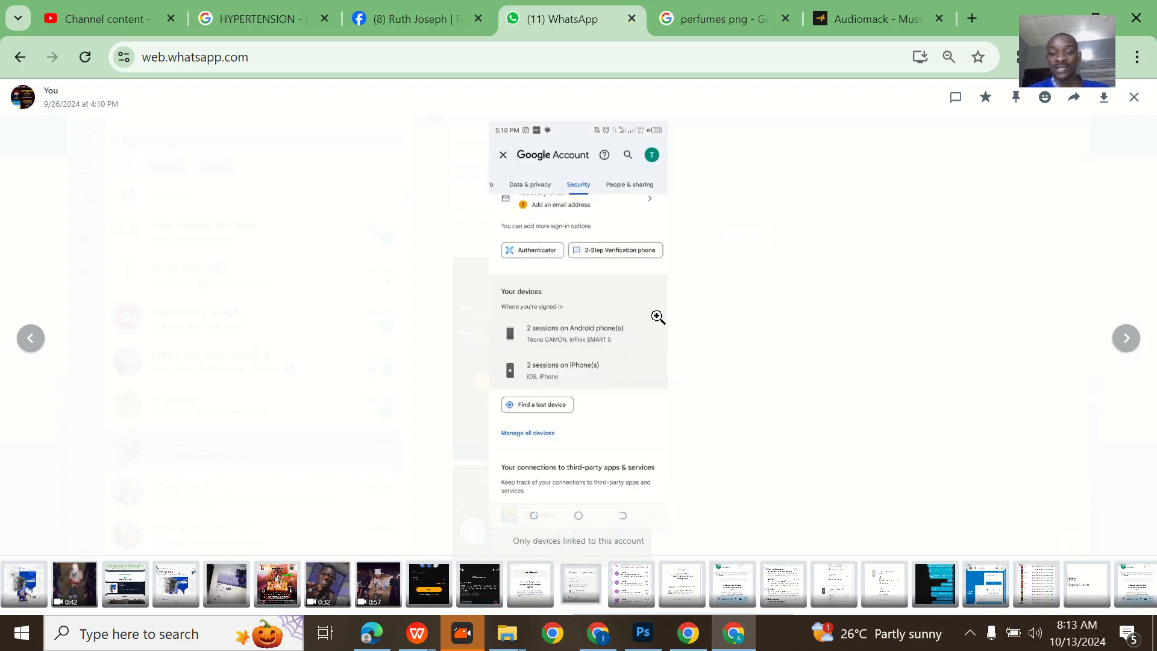
{"action": "left_click", "coordinate": [1129, 339]}
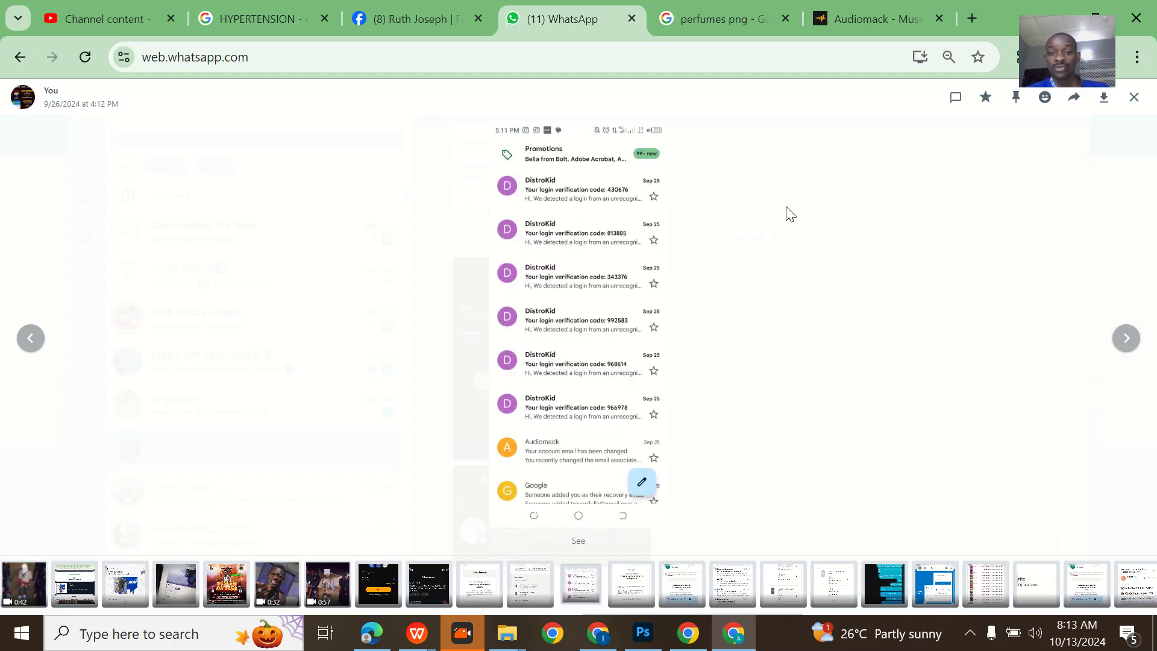
{"action": "left_click", "coordinate": [1132, 99]}
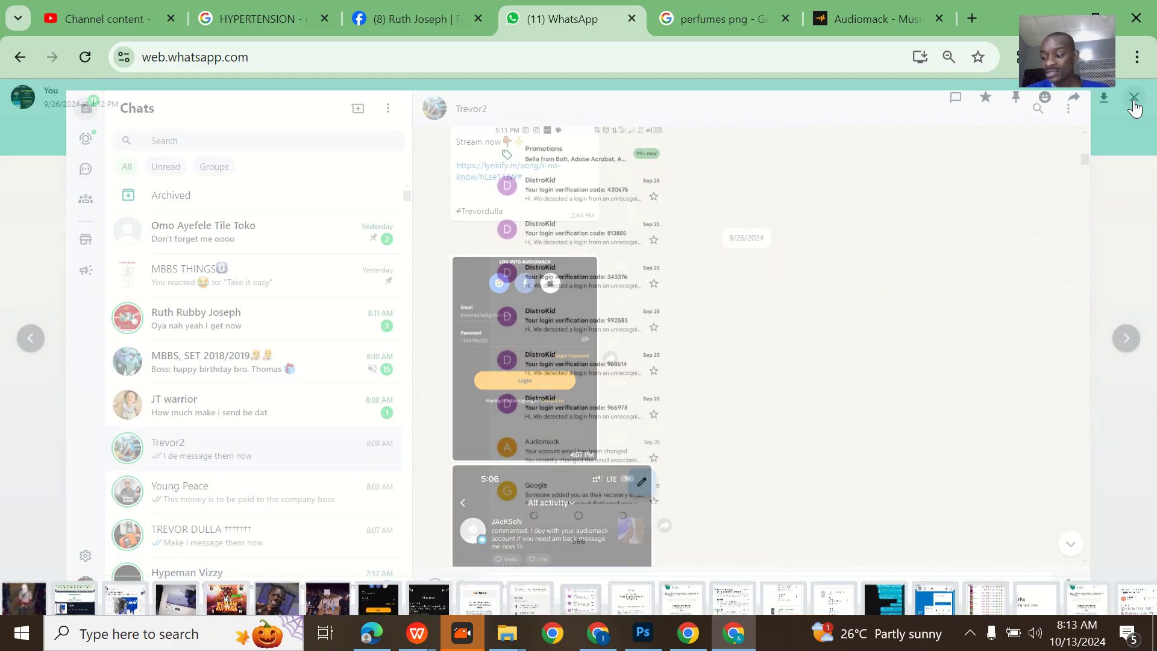
{"action": "scroll", "coordinate": [729, 308], "scroll_direction": "down", "scroll_amount": 15}
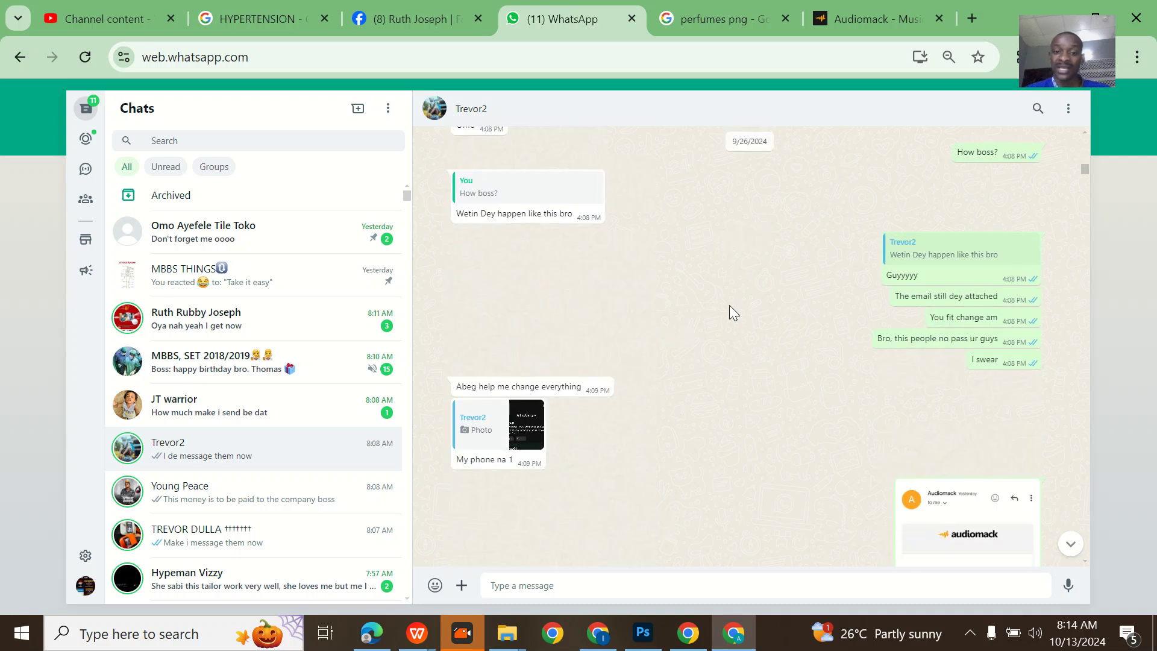
{"action": "scroll", "coordinate": [729, 312], "scroll_direction": "down", "scroll_amount": 15}
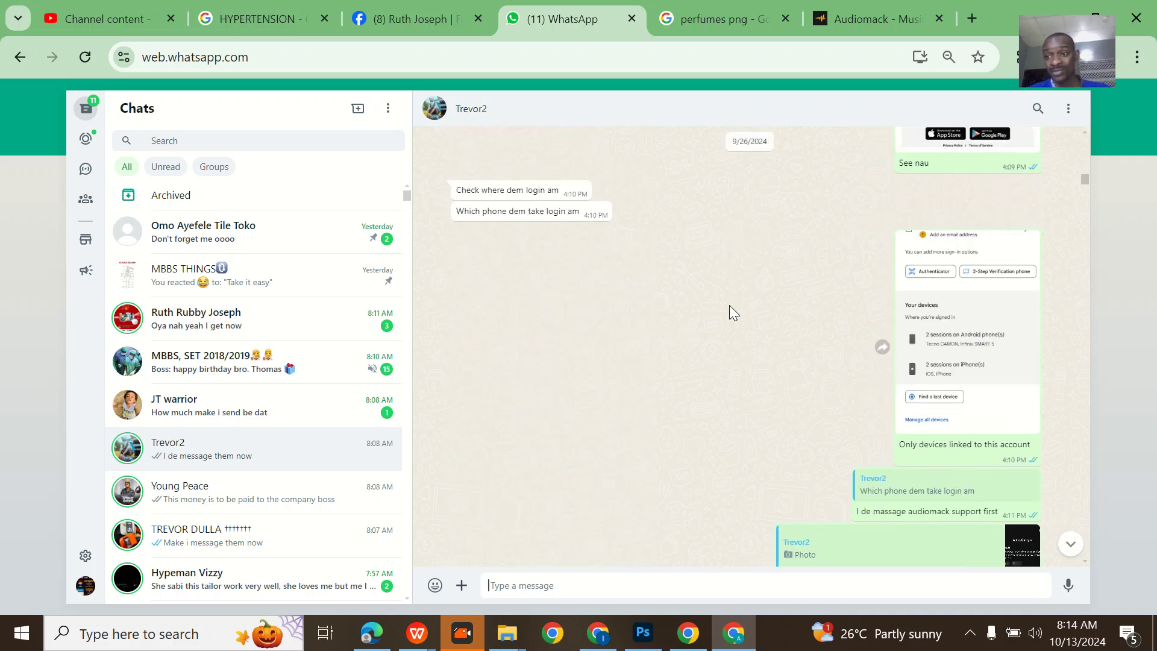
{"action": "scroll", "coordinate": [729, 312], "scroll_direction": "down", "scroll_amount": 15}
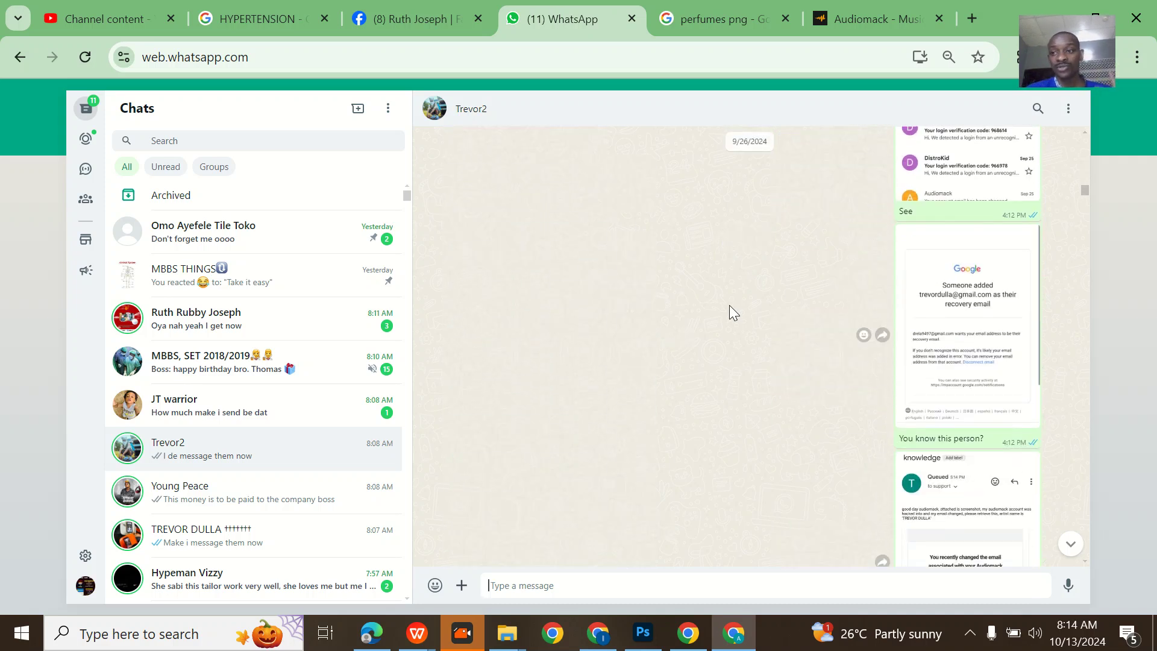
{"action": "scroll", "coordinate": [729, 305], "scroll_direction": "down", "scroll_amount": 2}
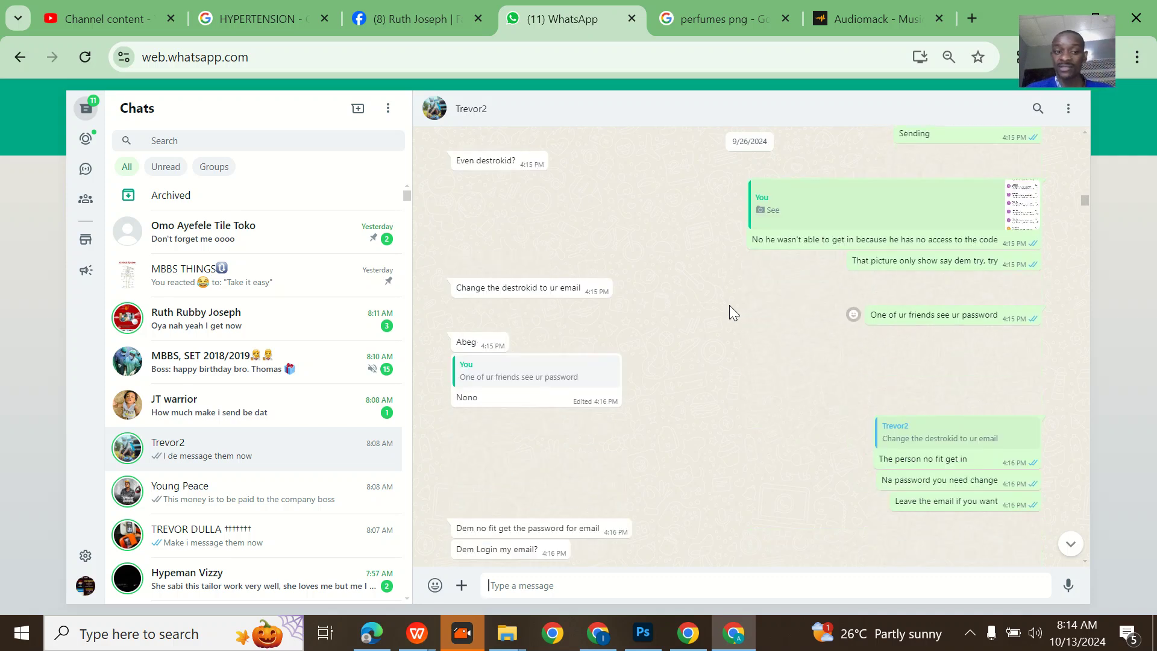
{"action": "scroll", "coordinate": [729, 305], "scroll_direction": "down", "scroll_amount": 2}
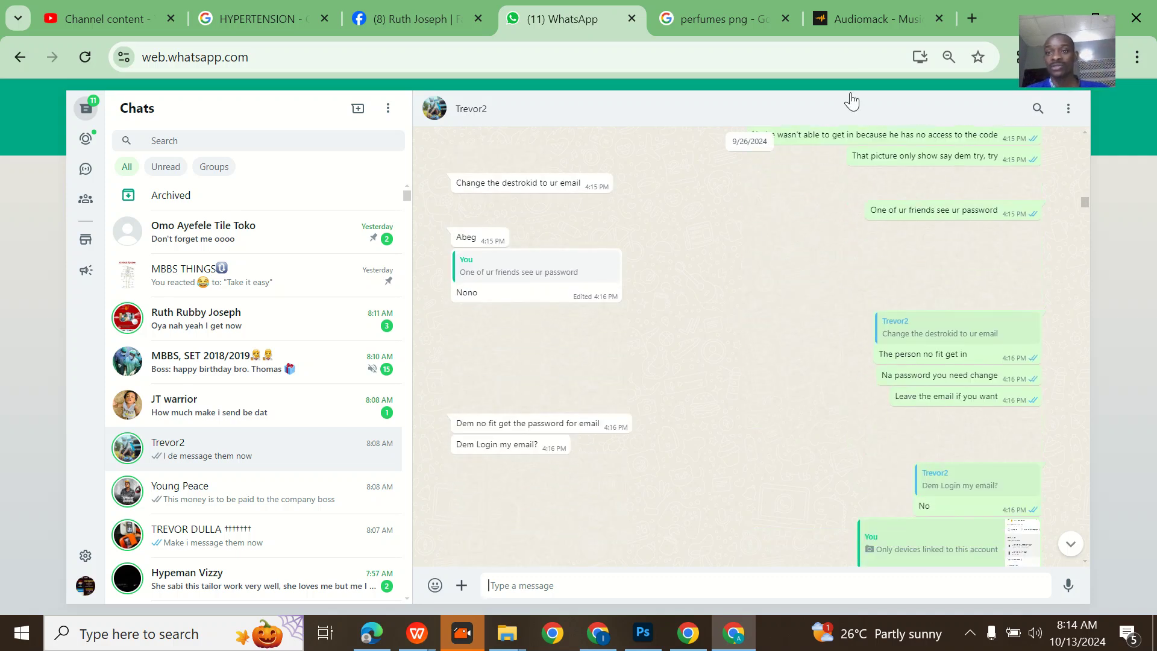
- Sign in to Audiomack using the saved account e-mail and autofilled password
{"action": "left_click", "coordinate": [894, 9]}
{"action": "scroll", "coordinate": [516, 413], "scroll_direction": "down", "scroll_amount": 1}
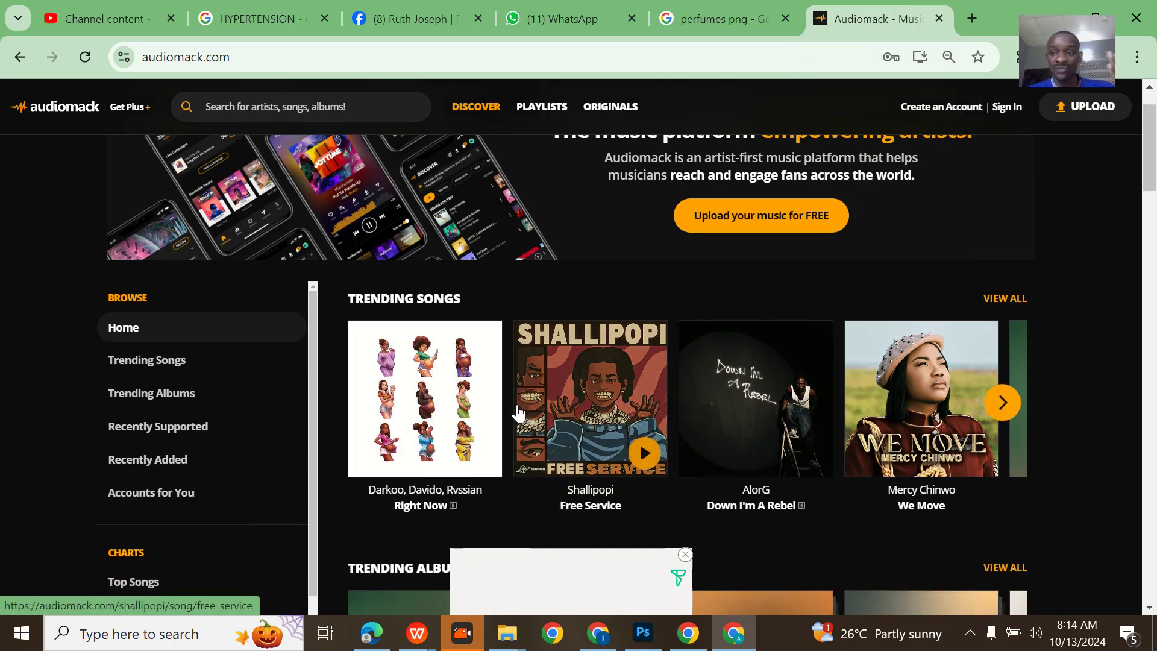
{"action": "scroll", "coordinate": [516, 413], "scroll_direction": "down", "scroll_amount": 13}
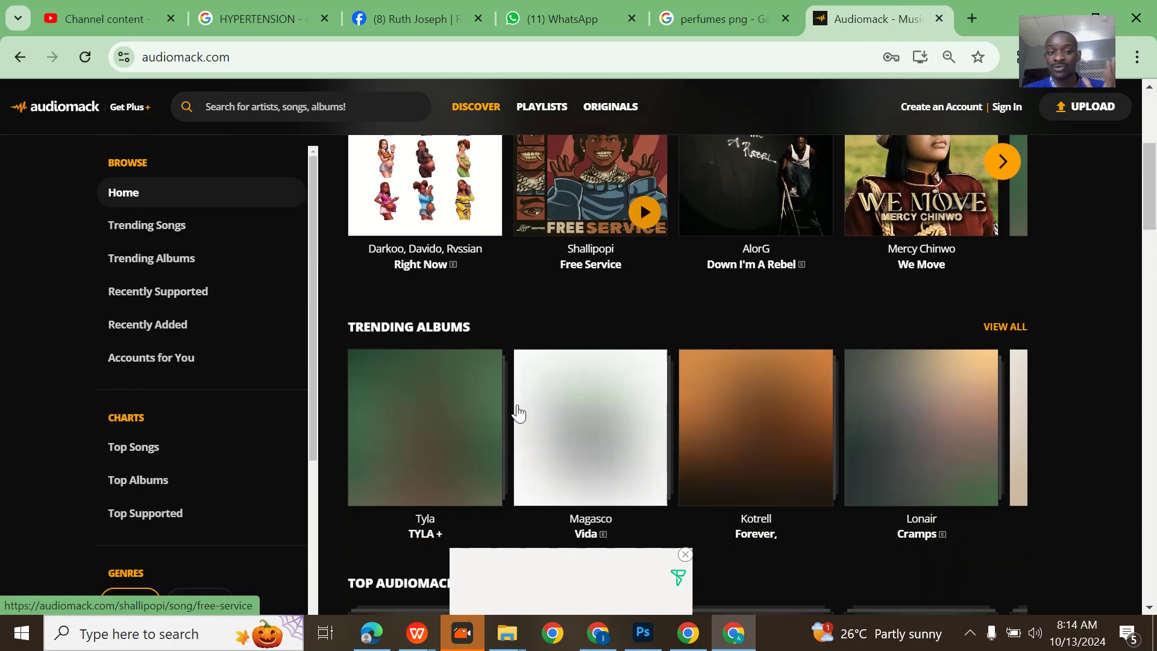
{"action": "scroll", "coordinate": [517, 413], "scroll_direction": "down", "scroll_amount": 15}
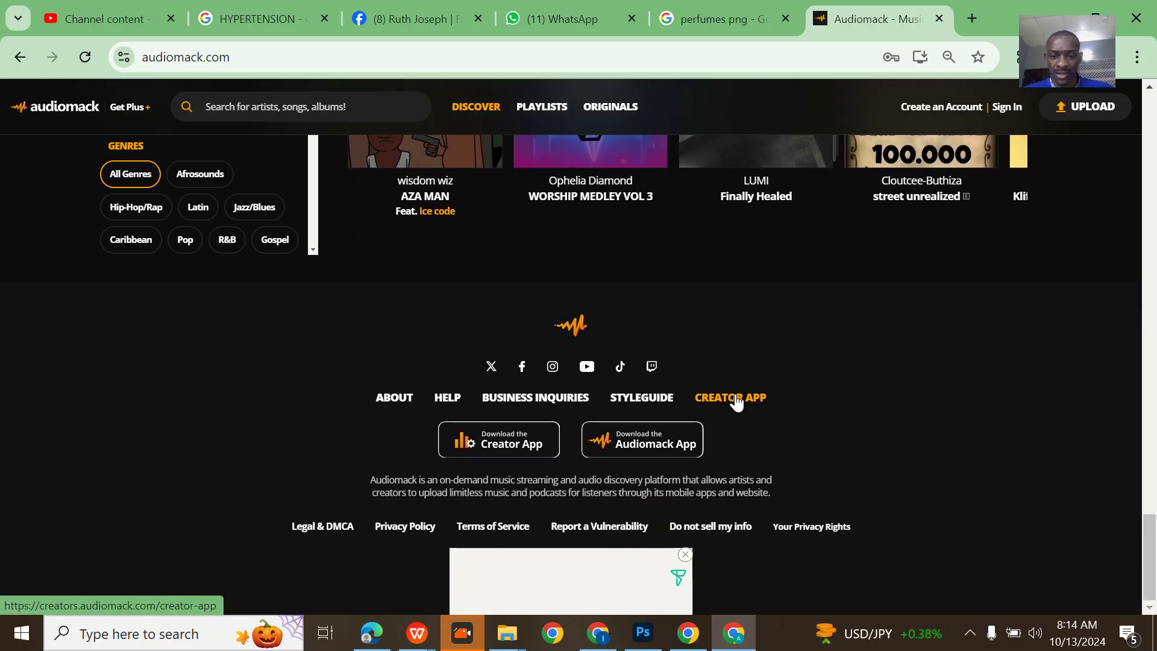
{"action": "scroll", "coordinate": [736, 403], "scroll_direction": "up", "scroll_amount": 5}
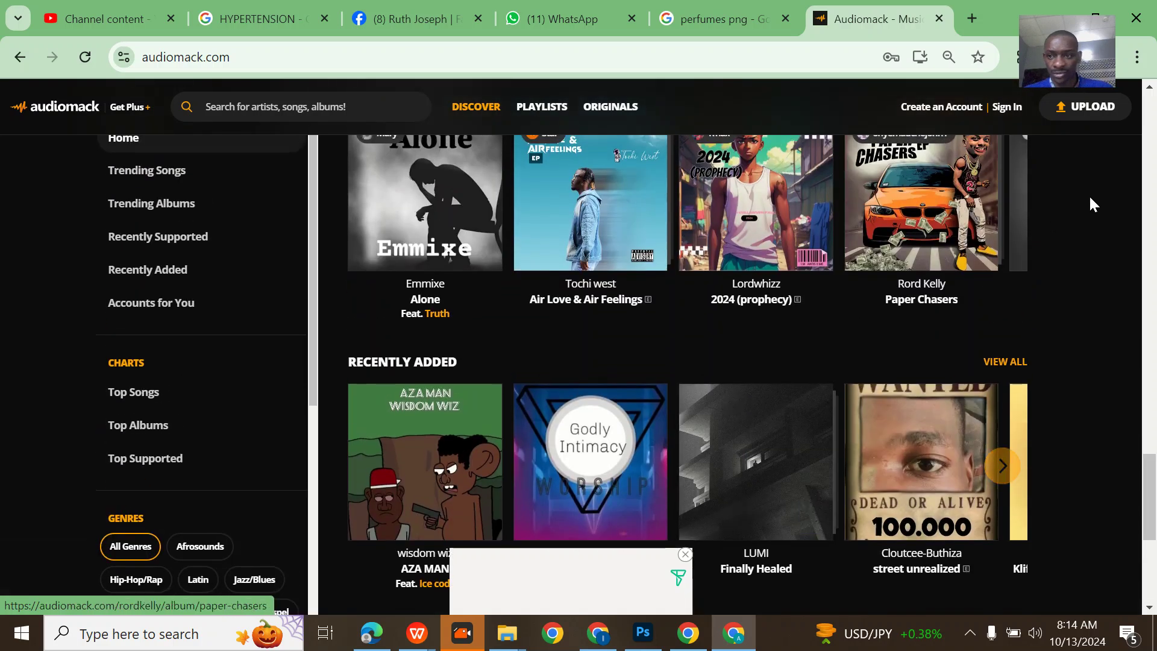
{"action": "left_click", "coordinate": [1014, 113]}
{"action": "left_click", "coordinate": [638, 342]}
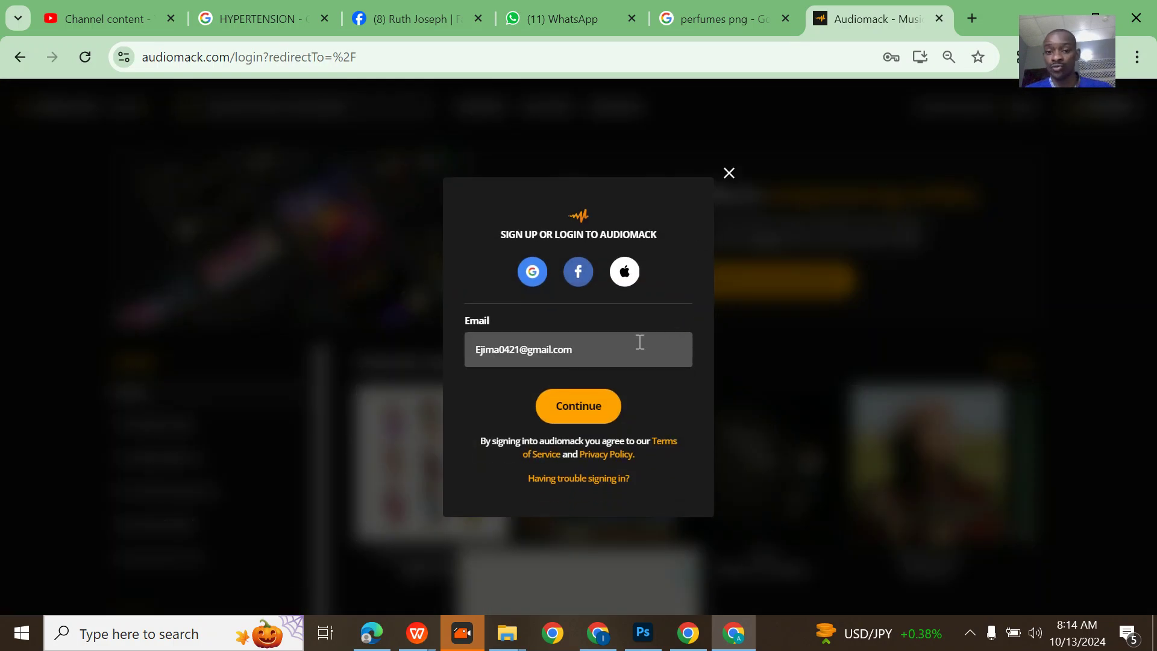
{"action": "left_click", "coordinate": [578, 413]}
{"action": "left_click", "coordinate": [566, 365]}
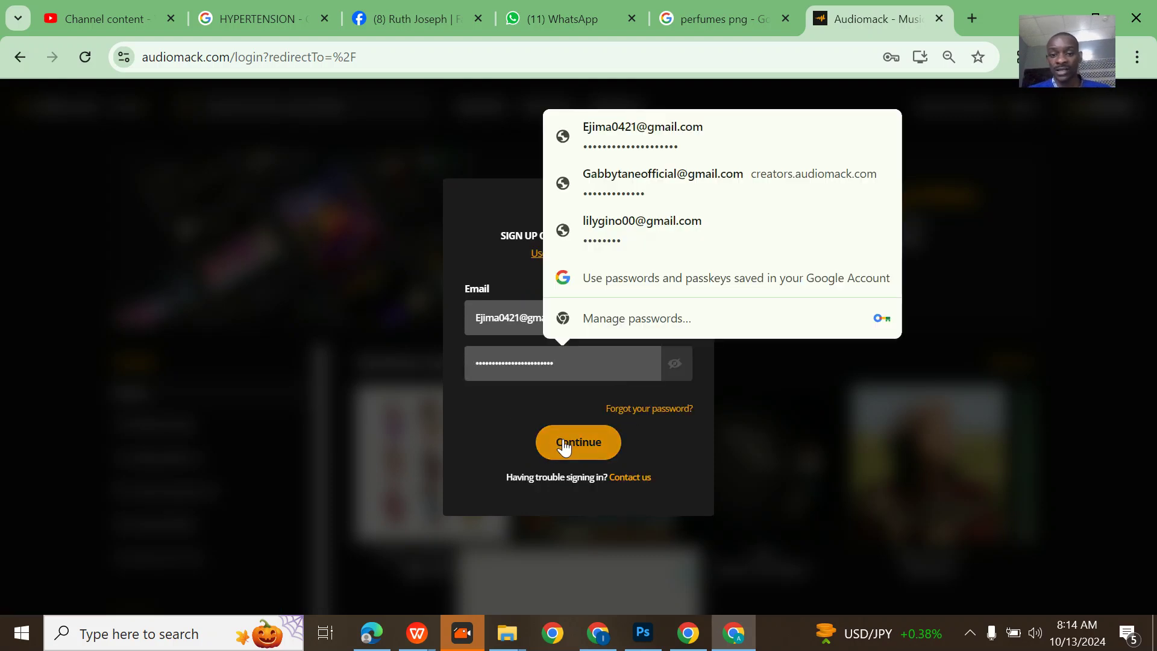
{"action": "left_click", "coordinate": [564, 444]}
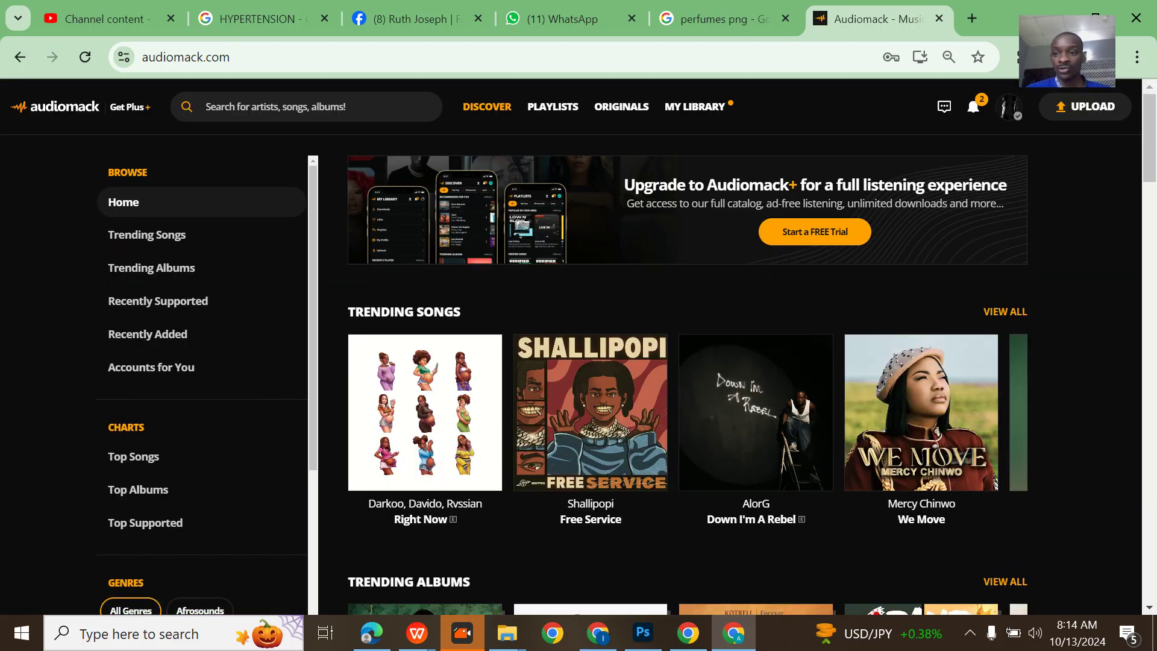
- Apply for AMP monetization, then open Audiomack Support from the account menu in a new tab
{"action": "left_click", "coordinate": [1010, 112]}
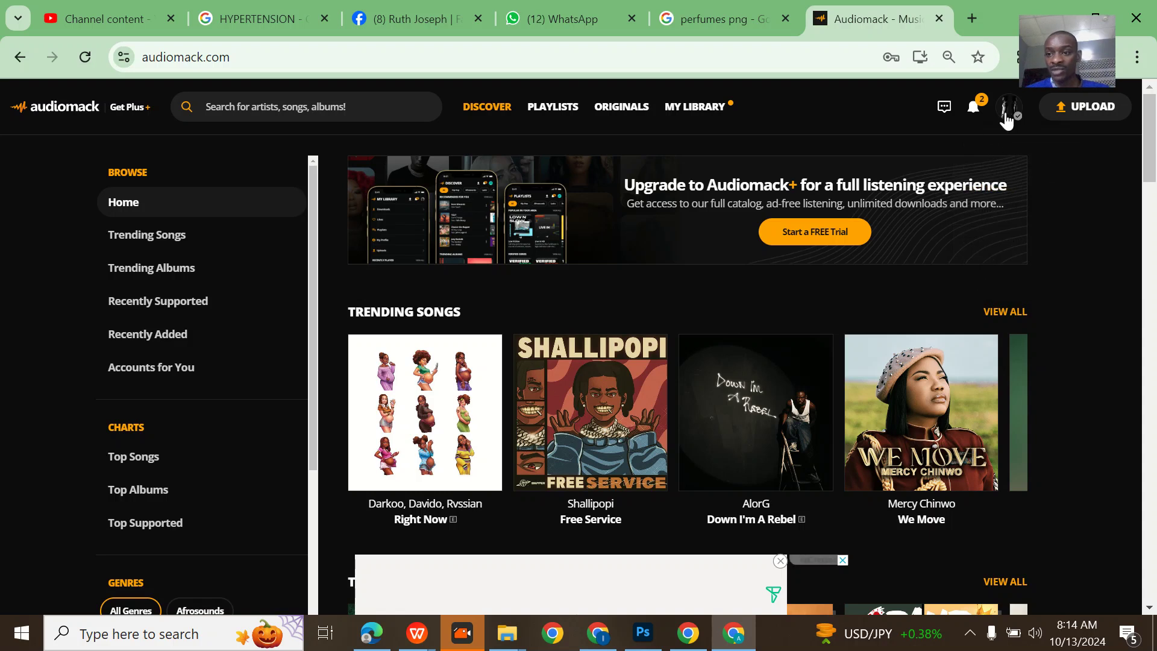
{"action": "left_click", "coordinate": [1007, 112]}
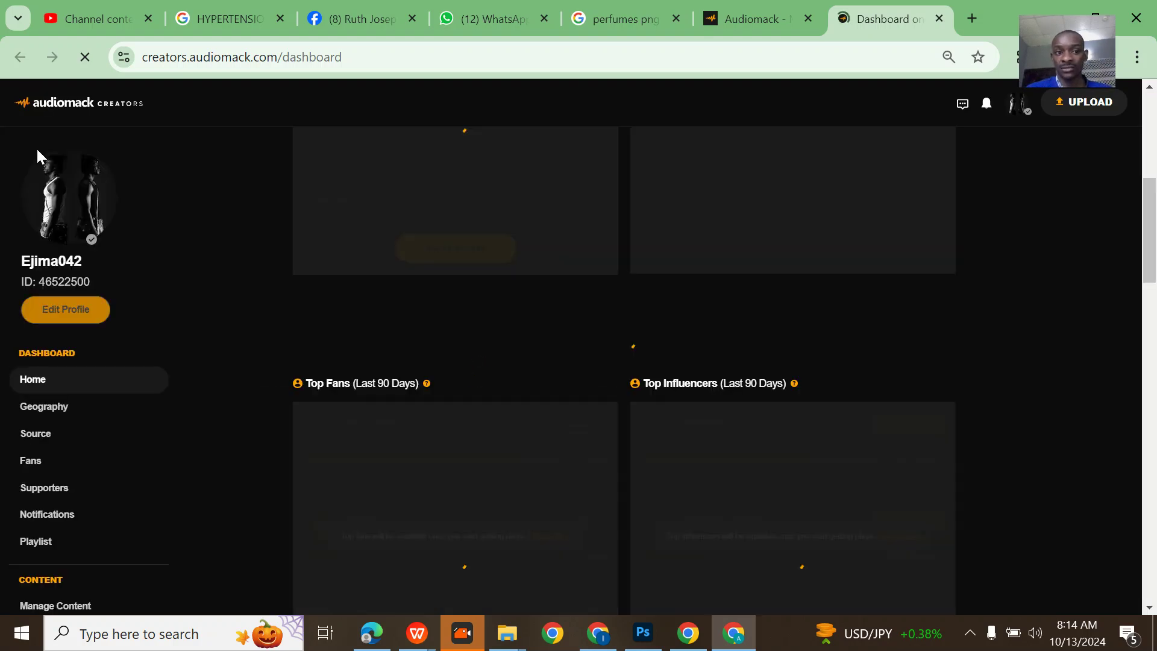
{"action": "scroll", "coordinate": [150, 318], "scroll_direction": "down", "scroll_amount": 5}
{"action": "scroll", "coordinate": [150, 324], "scroll_direction": "down", "scroll_amount": 3}
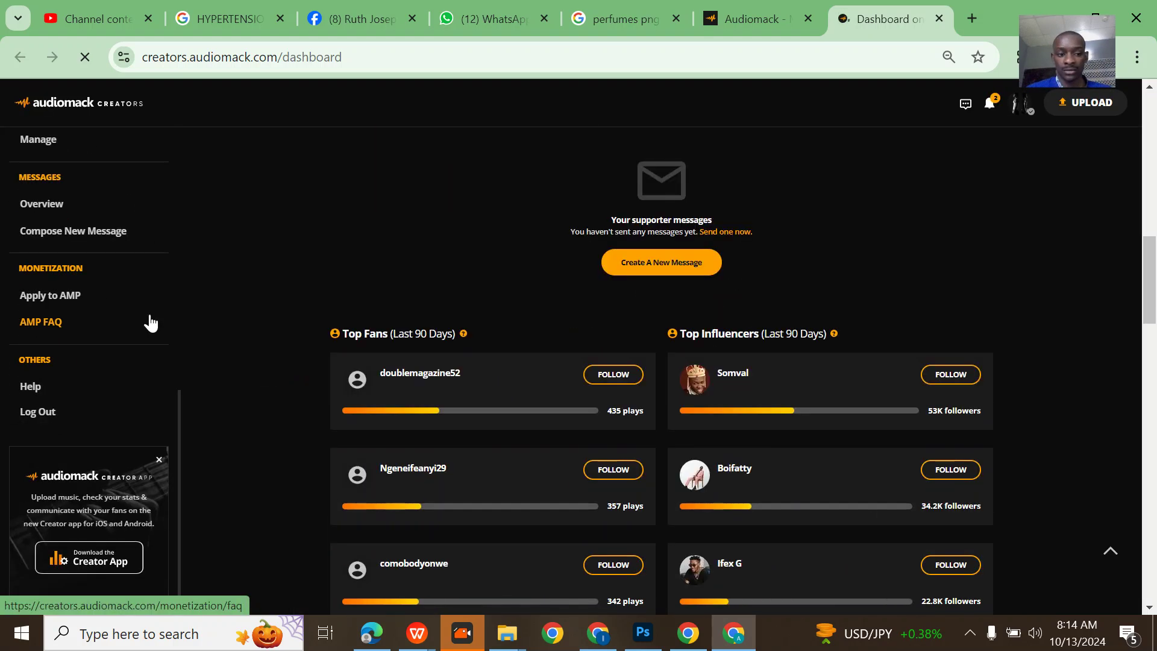
{"action": "left_click", "coordinate": [91, 296]}
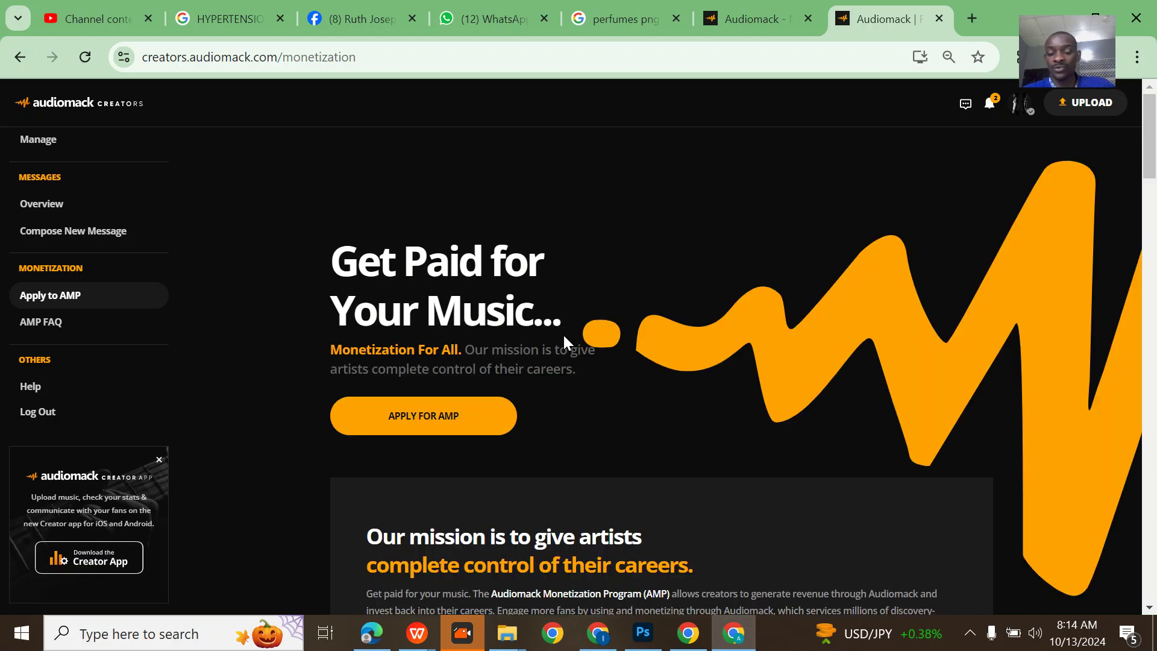
{"action": "scroll", "coordinate": [563, 334], "scroll_direction": "down", "scroll_amount": 3}
{"action": "left_click", "coordinate": [458, 252]}
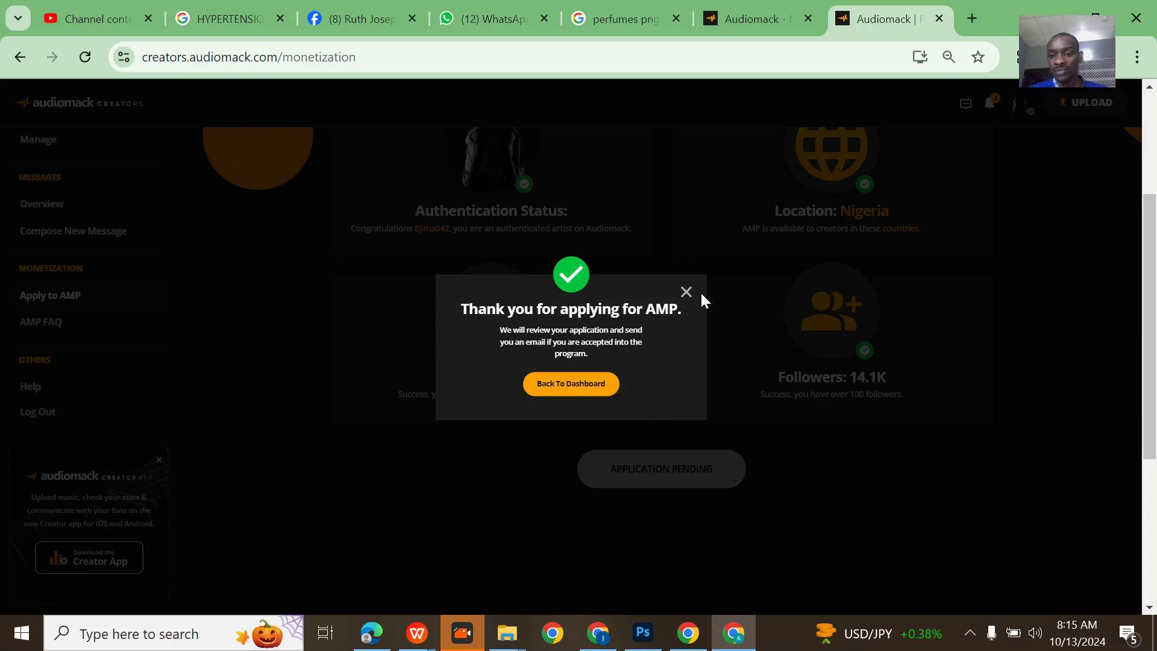
{"action": "left_click", "coordinate": [680, 292]}
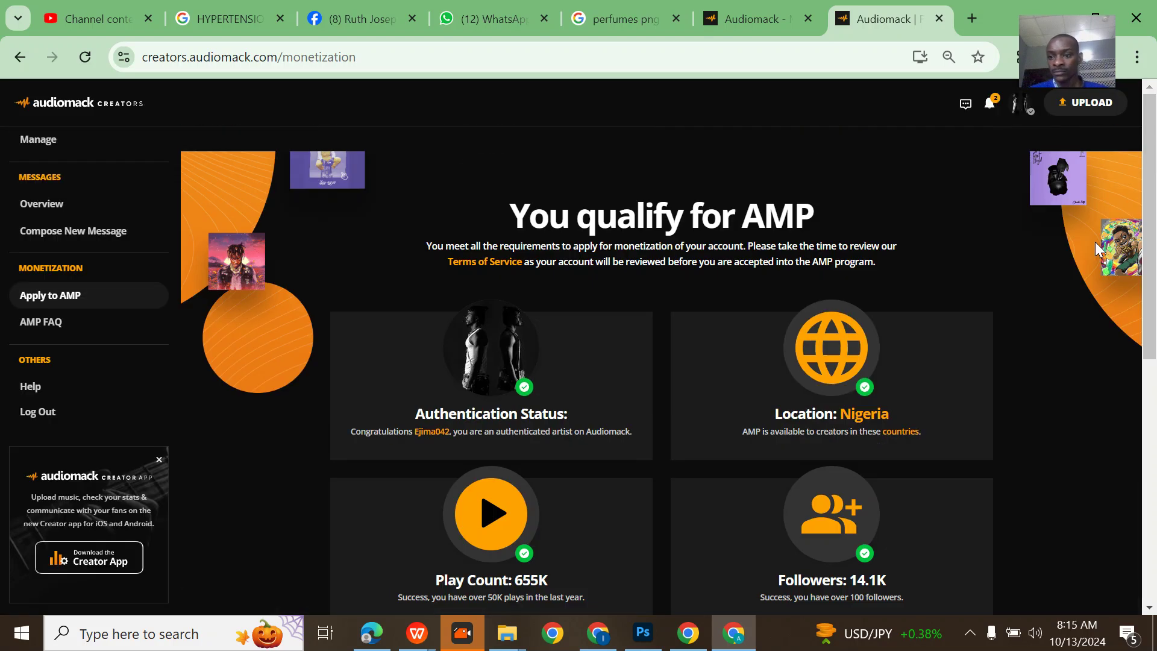
{"action": "left_click", "coordinate": [1021, 115]}
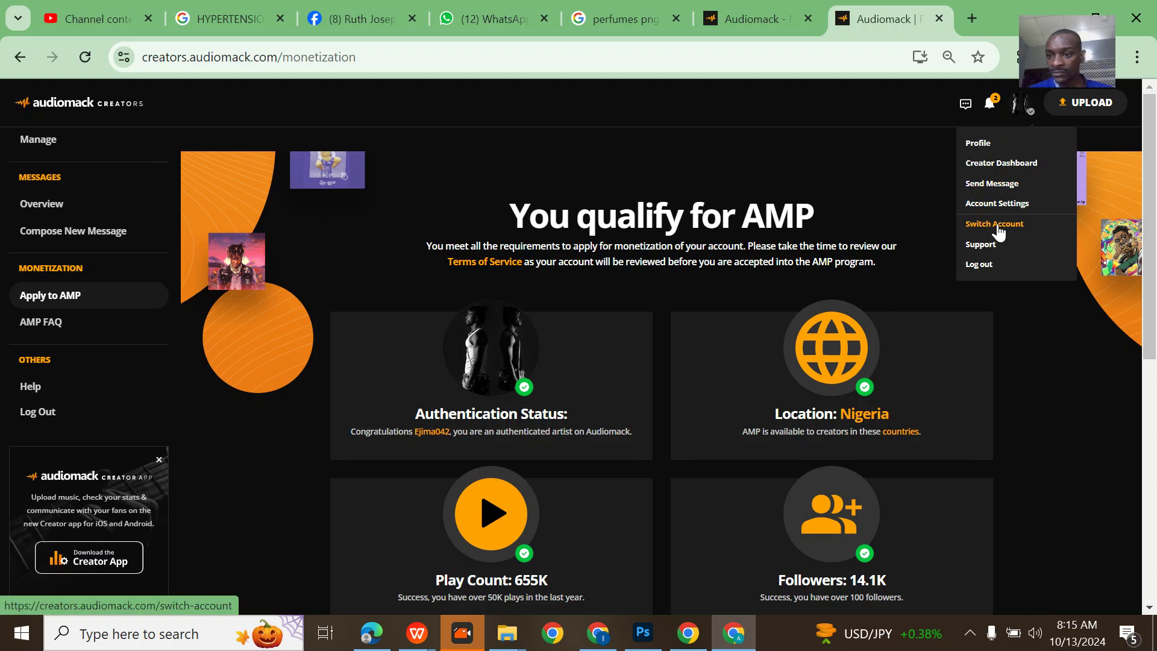
{"action": "left_click", "coordinate": [981, 244]}
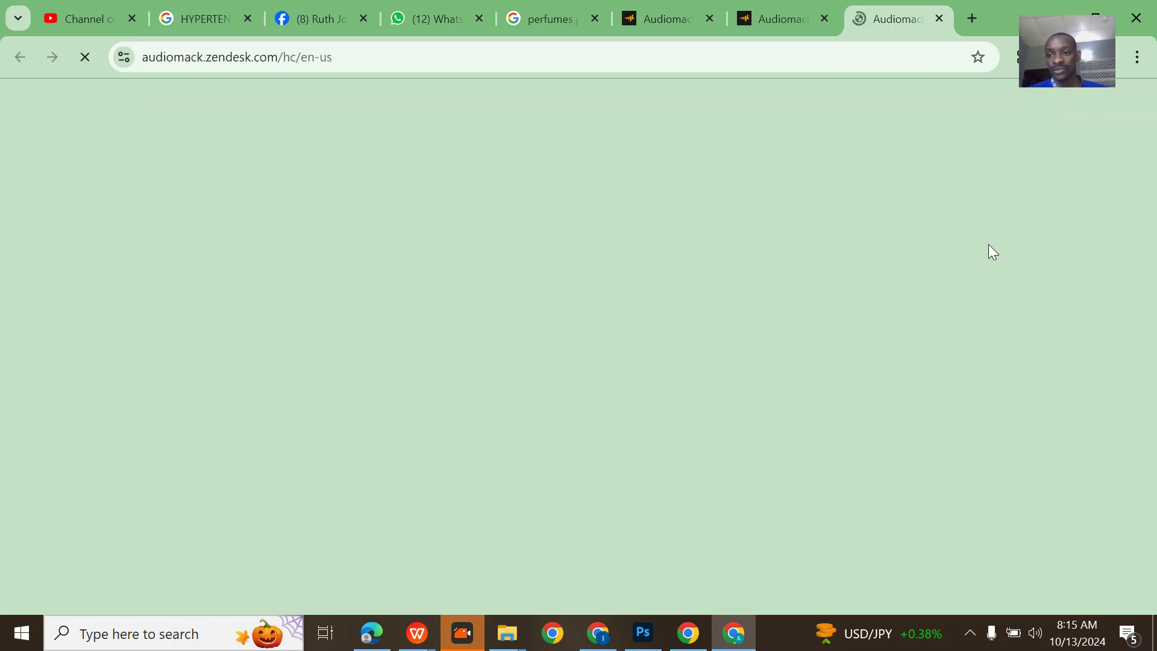
- Open the Account help category, then the Submit a request form
{"action": "scroll", "coordinate": [607, 277], "scroll_direction": "down", "scroll_amount": 4}
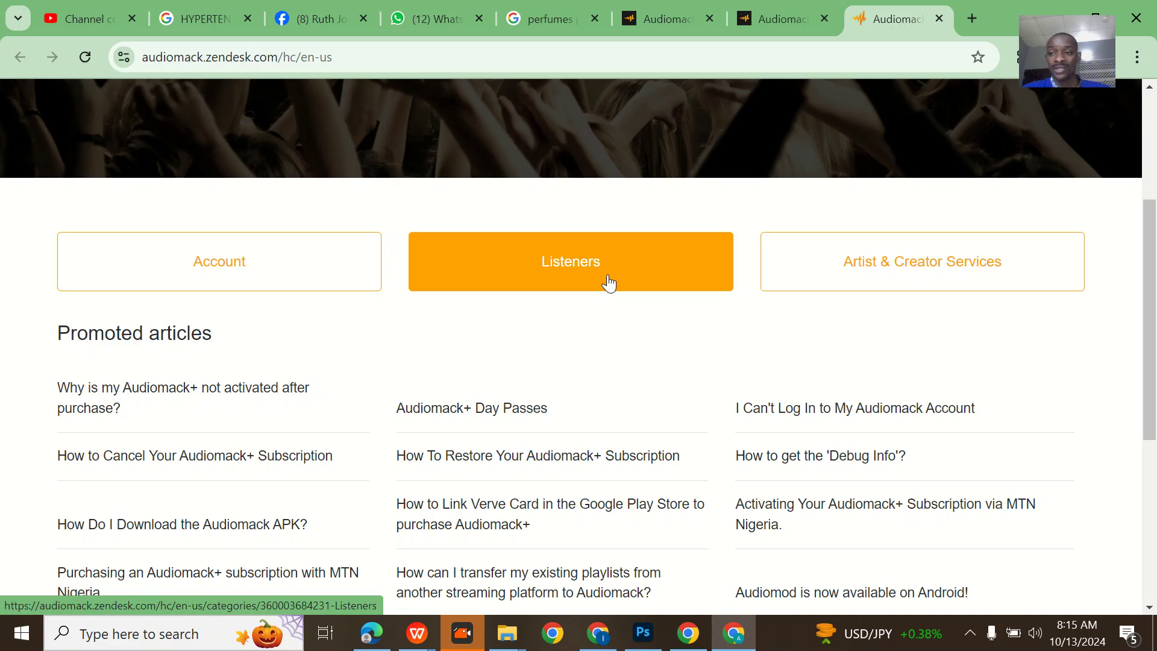
{"action": "left_click", "coordinate": [274, 283]}
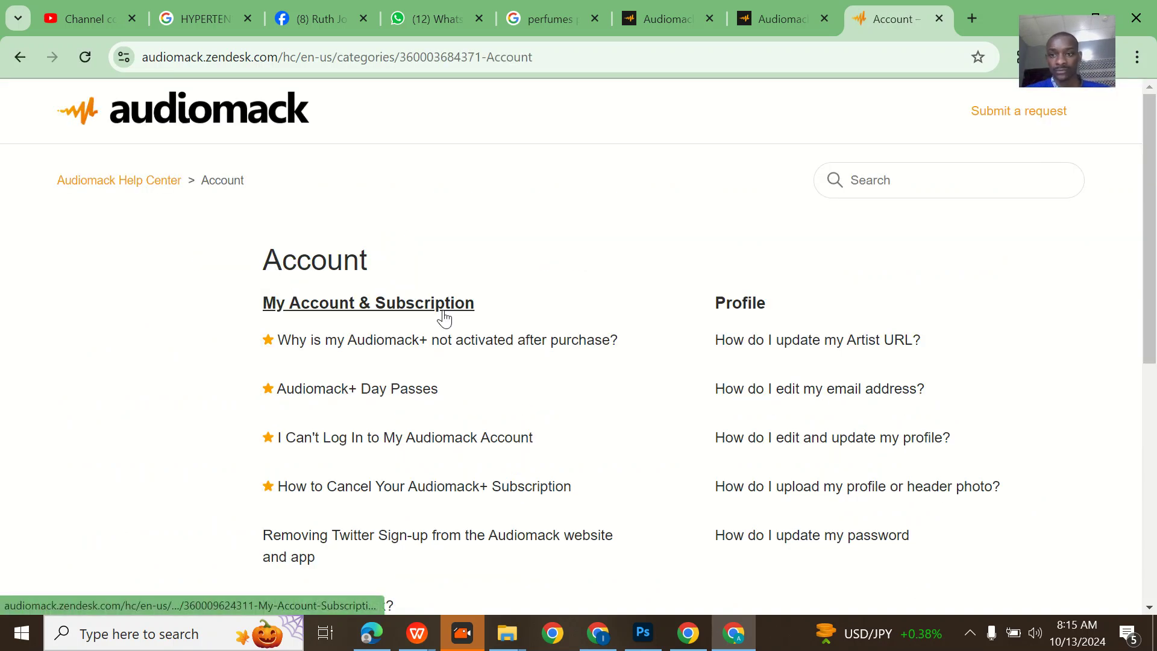
{"action": "scroll", "coordinate": [443, 317], "scroll_direction": "down", "scroll_amount": 1}
{"action": "scroll", "coordinate": [443, 318], "scroll_direction": "down", "scroll_amount": 4}
{"action": "scroll", "coordinate": [444, 317], "scroll_direction": "up", "scroll_amount": 5}
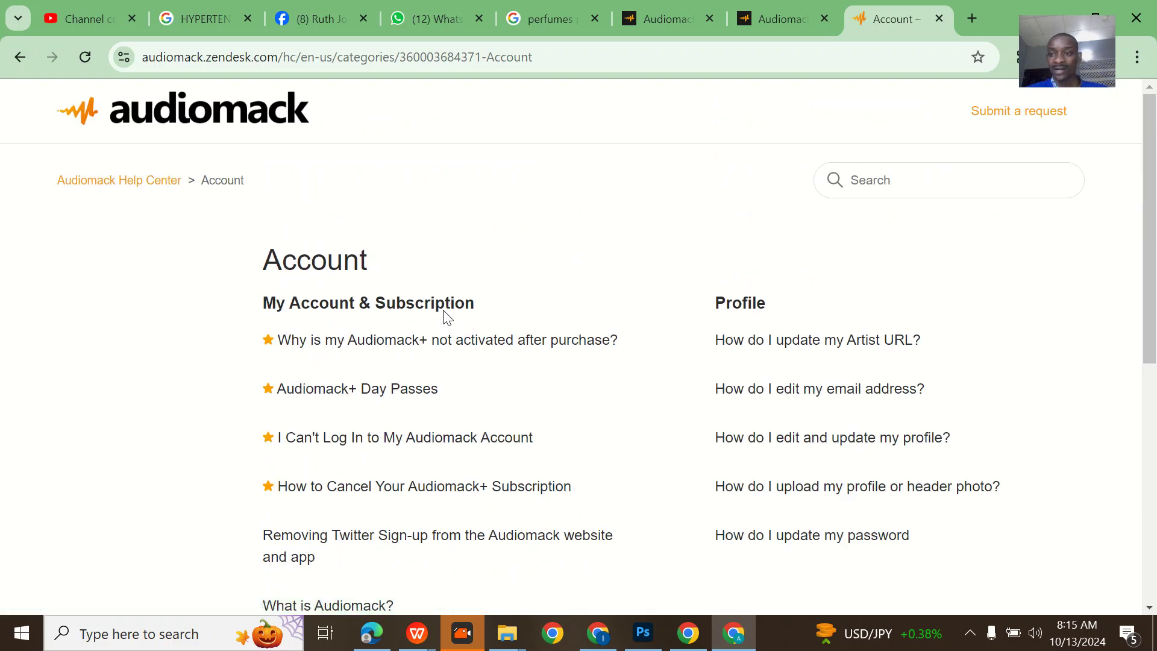
{"action": "left_click", "coordinate": [1023, 118]}
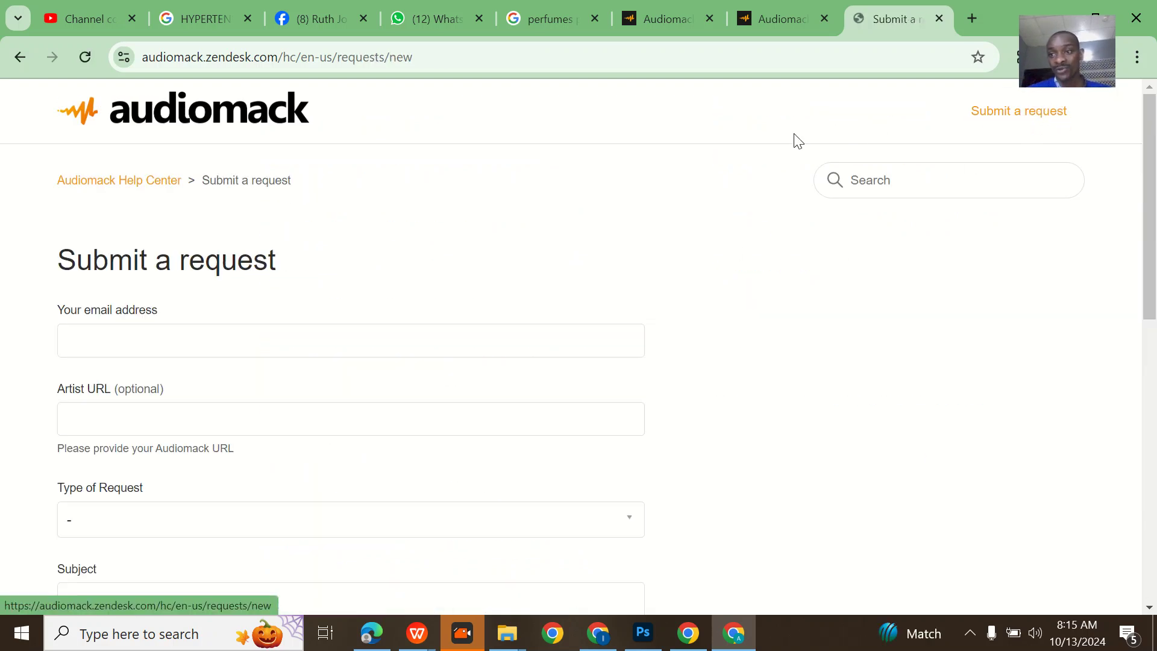
- Enter the account e-mail in the request form's 'Your email address' field
{"action": "left_click", "coordinate": [215, 341]}
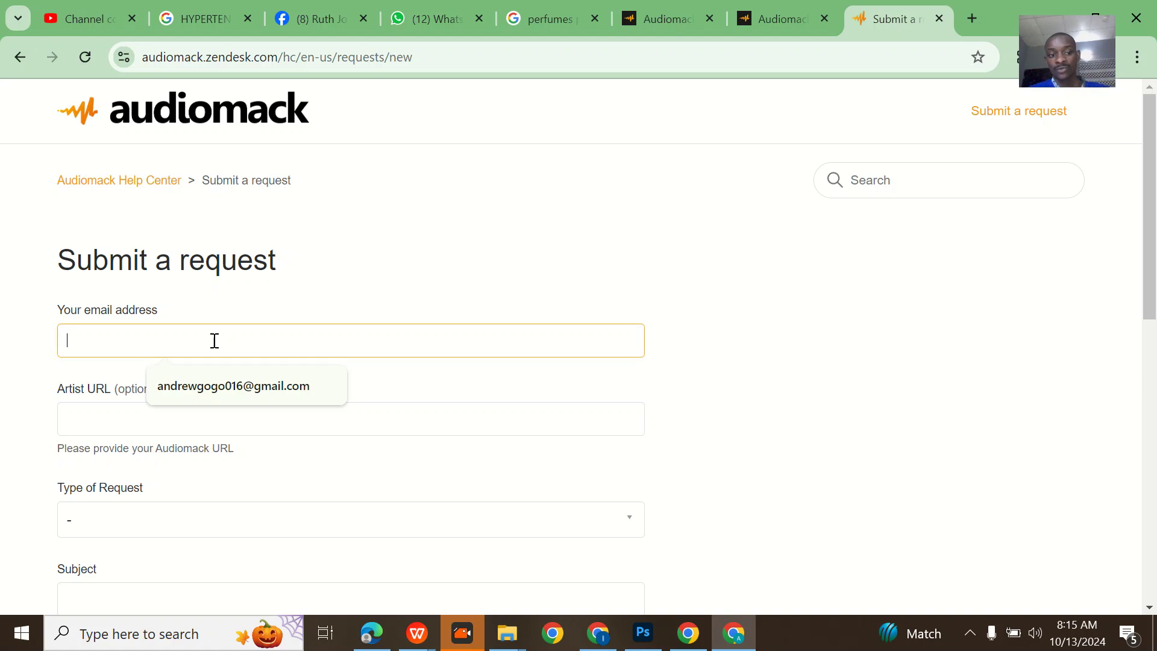
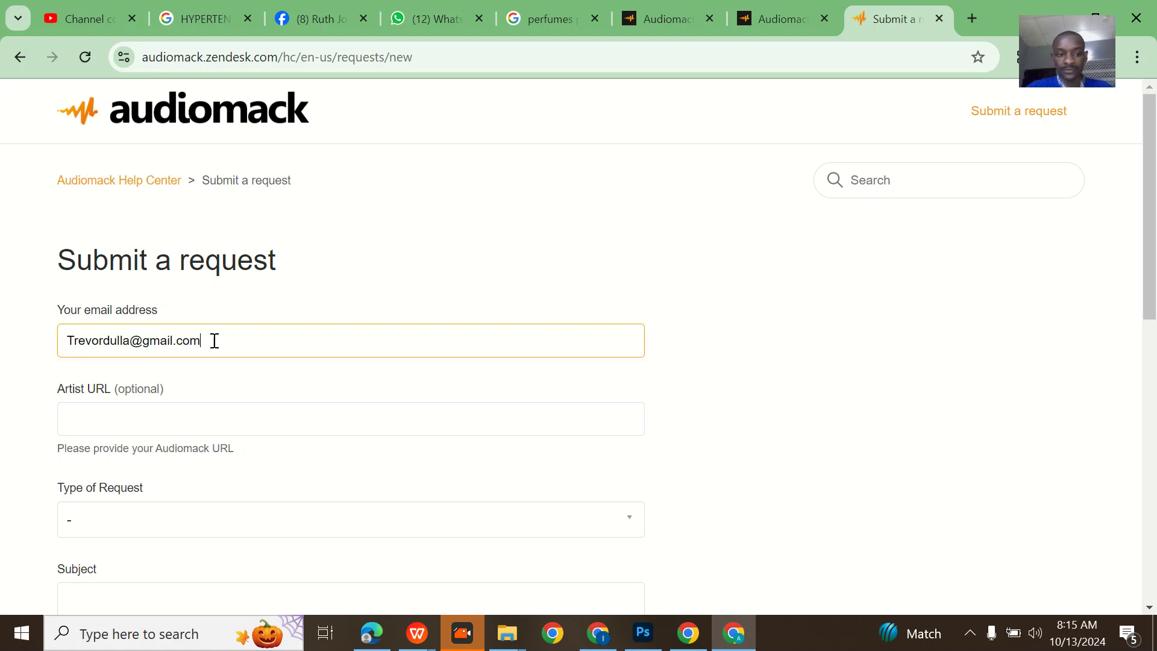
{"action": "scroll", "coordinate": [214, 340], "scroll_direction": "down", "scroll_amount": 2}
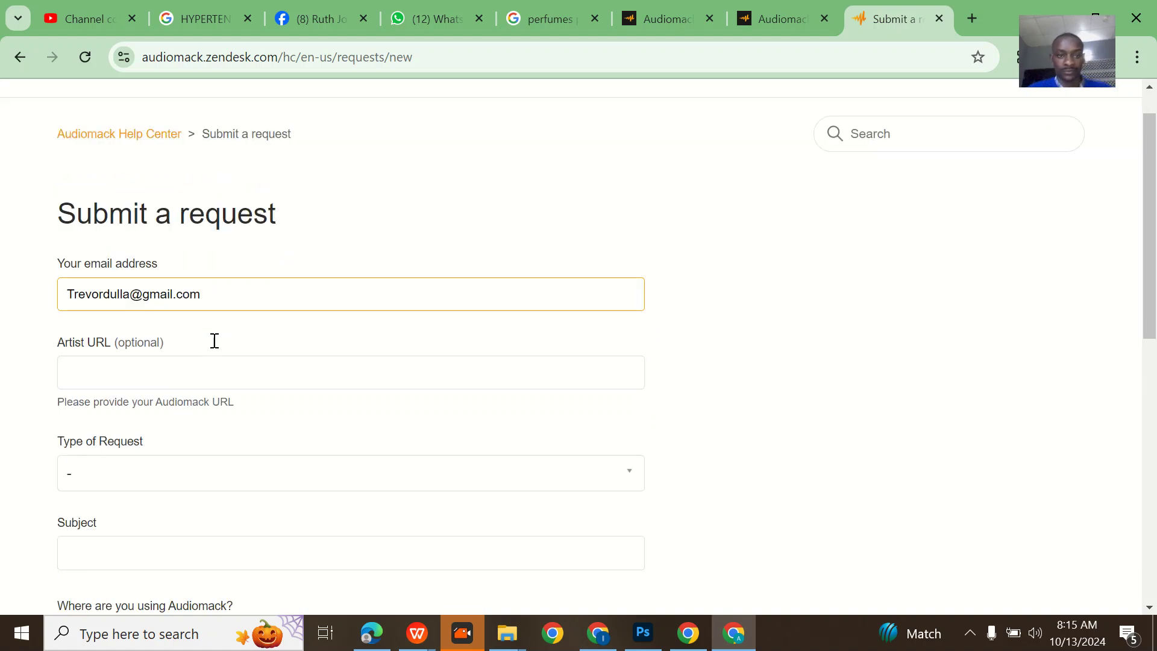
- Search Audiomack for the artist's name, open their profile and select its URL
{"action": "left_click", "coordinate": [693, 24]}
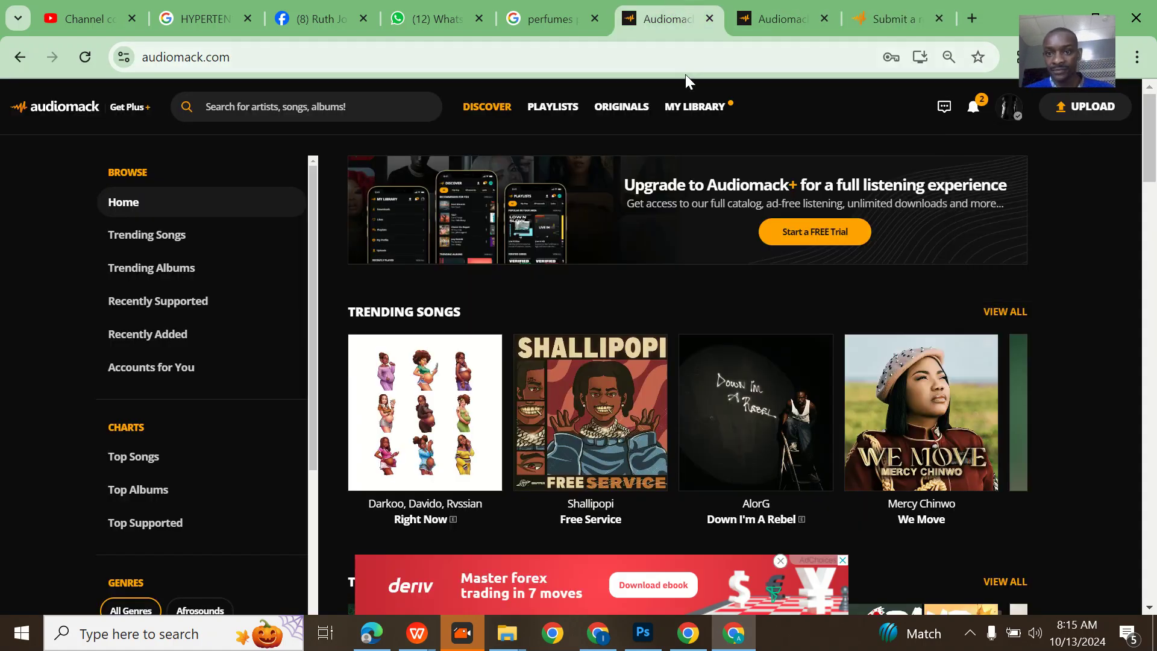
{"action": "left_click", "coordinate": [389, 104]}
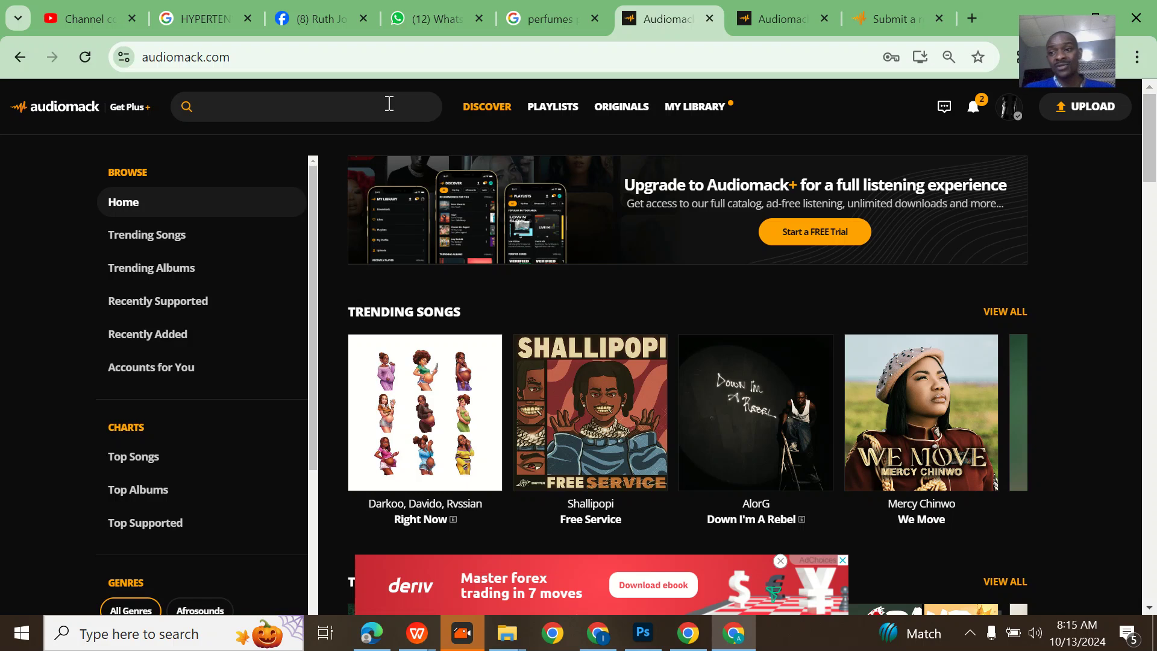
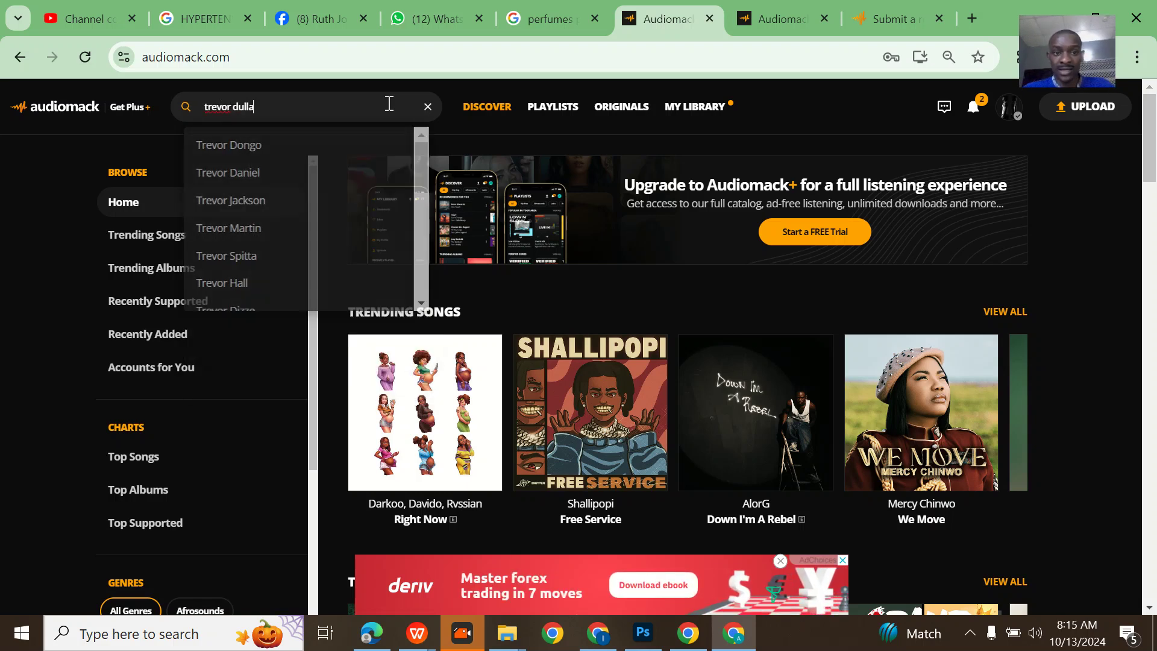
{"action": "key", "text": "Return"}
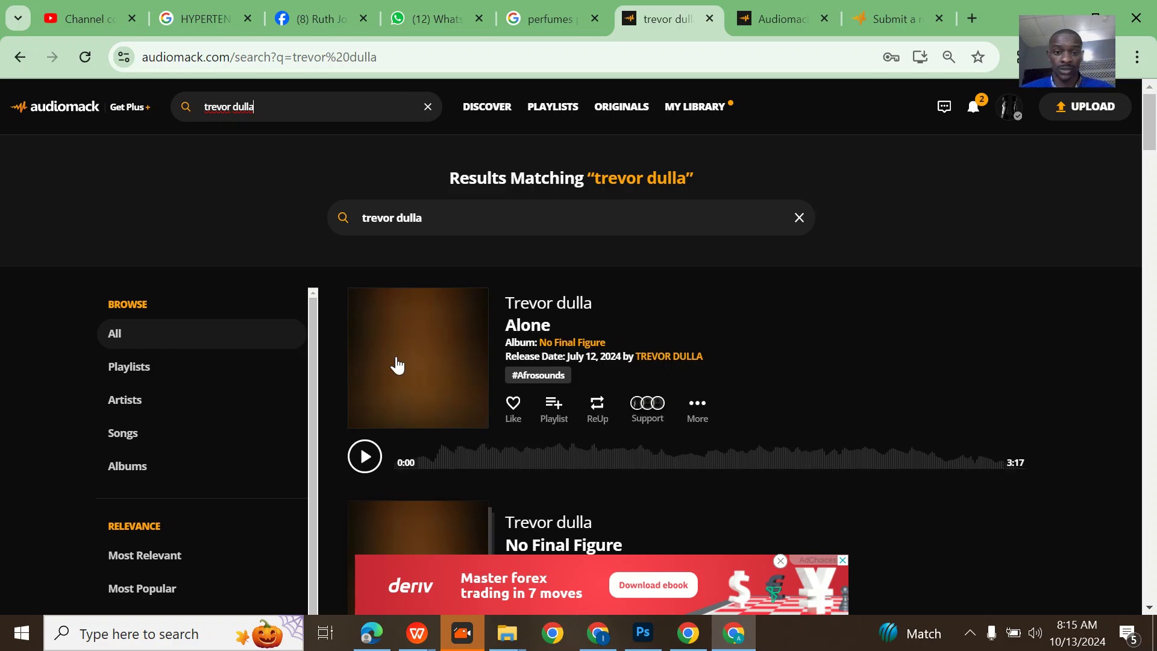
{"action": "scroll", "coordinate": [645, 301], "scroll_direction": "down", "scroll_amount": 1}
{"action": "left_click", "coordinate": [673, 285]}
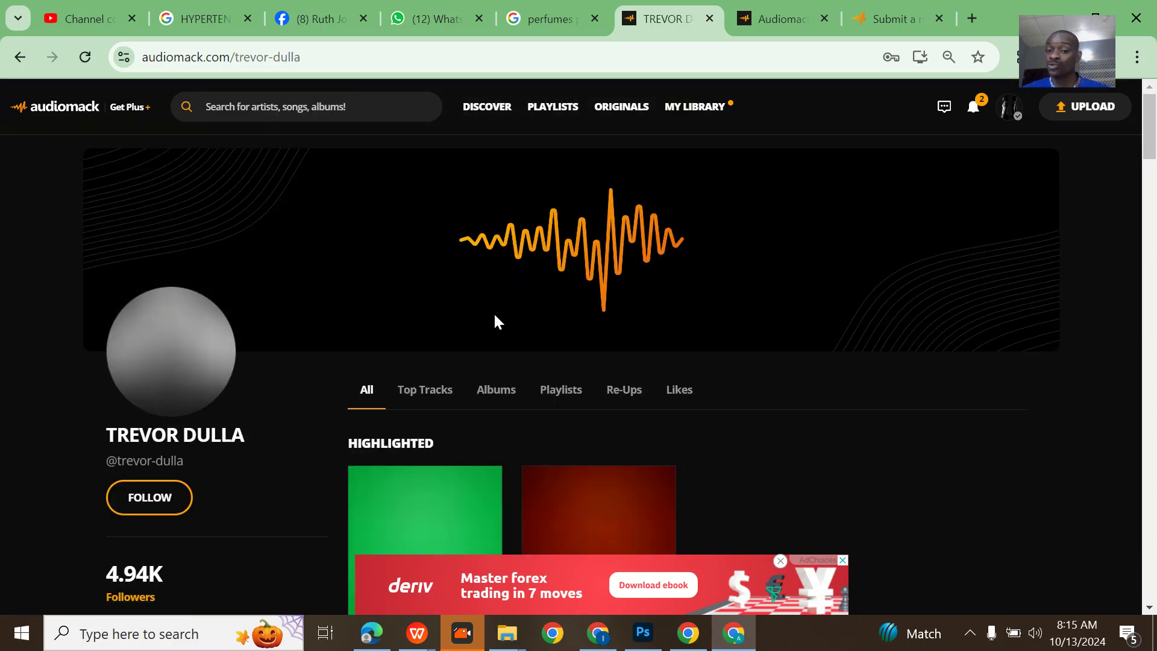
{"action": "scroll", "coordinate": [492, 312], "scroll_direction": "down", "scroll_amount": 5}
{"action": "scroll", "coordinate": [494, 322], "scroll_direction": "down", "scroll_amount": 1}
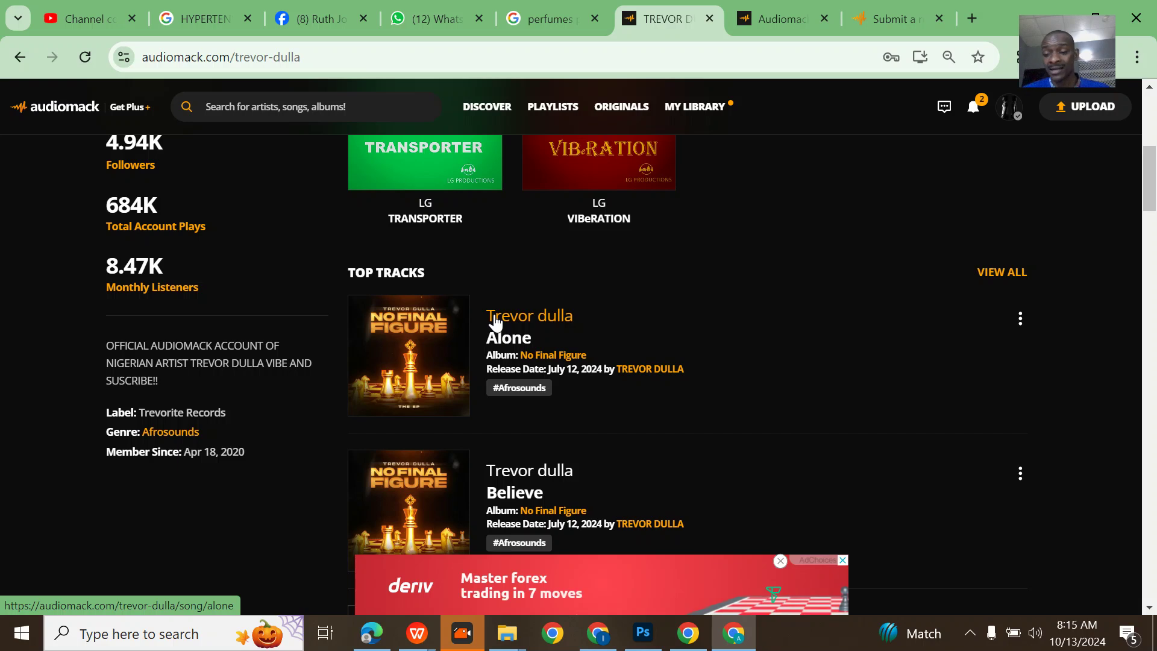
{"action": "scroll", "coordinate": [494, 322], "scroll_direction": "up", "scroll_amount": 2}
{"action": "scroll", "coordinate": [486, 237], "scroll_direction": "up", "scroll_amount": 2}
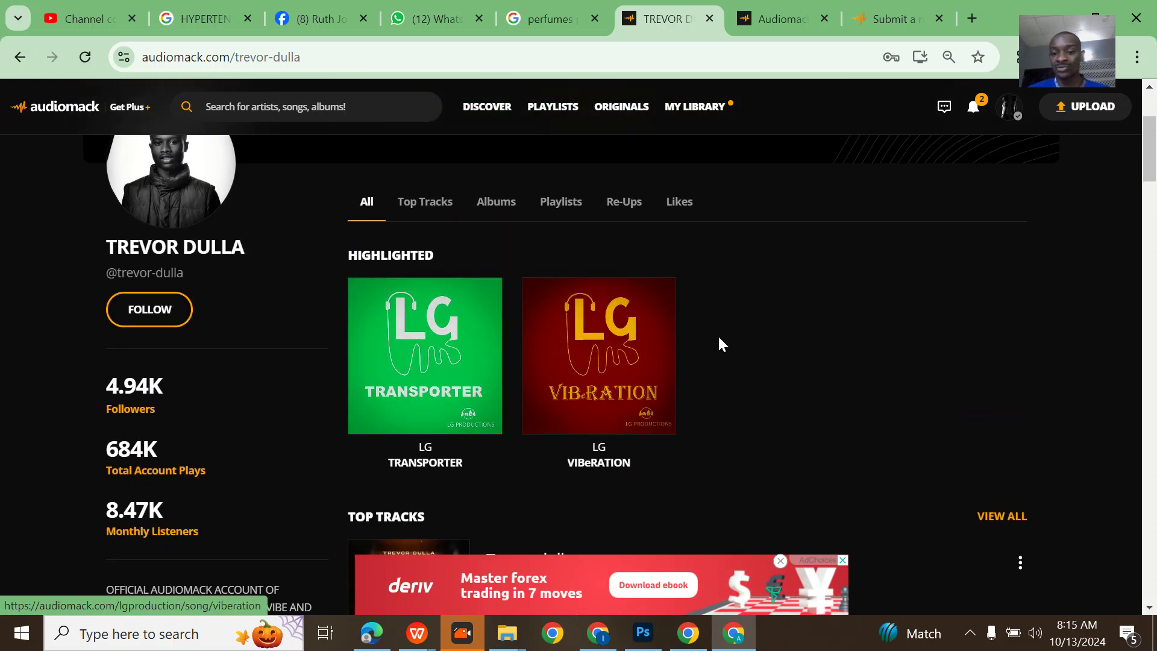
{"action": "left_click", "coordinate": [356, 62]}
{"action": "key", "text": "ctrl+c"}
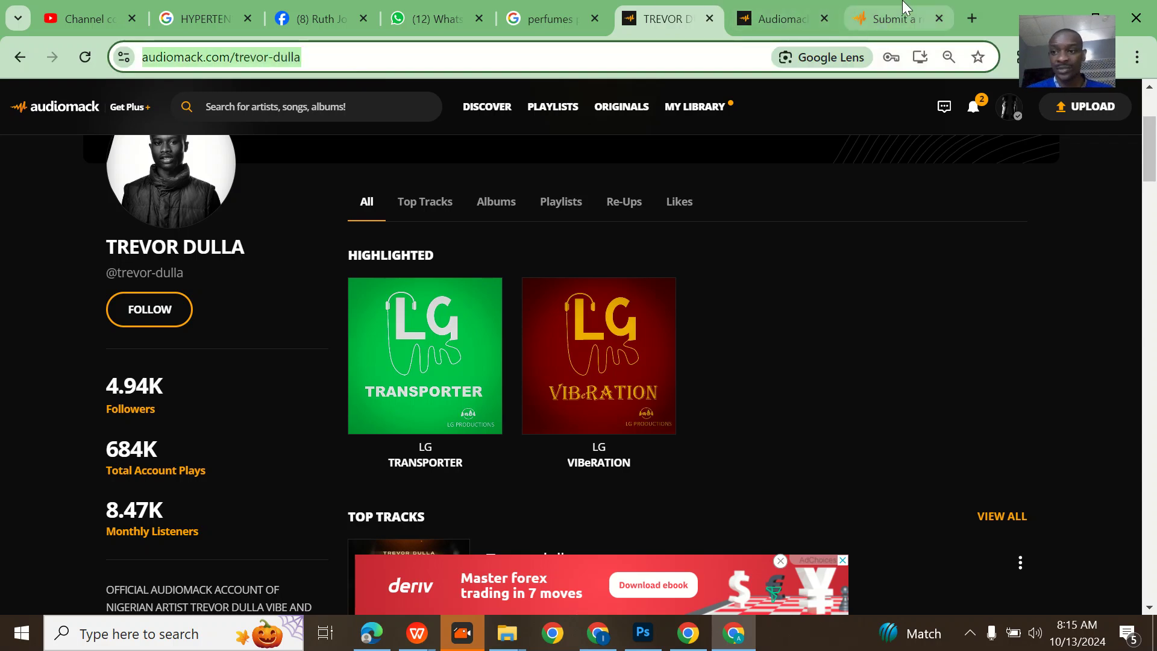
{"action": "left_click", "coordinate": [892, 19]}
- Paste the artist's profile link into the Artist URL field
{"action": "left_click", "coordinate": [256, 340]}
{"action": "key", "text": "ctrl+v"}
{"action": "scroll", "coordinate": [254, 338], "scroll_direction": "down", "scroll_amount": 3}
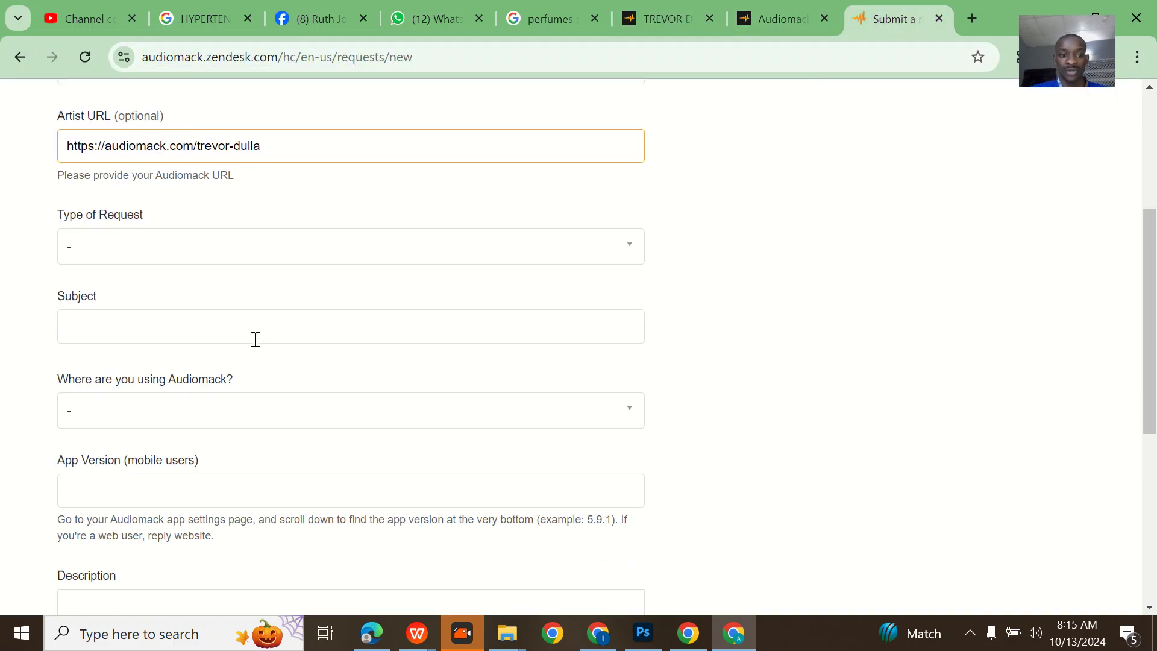
- Set Type of Request to 'Reset my password'
{"action": "left_click", "coordinate": [171, 231]}
{"action": "scroll", "coordinate": [176, 263], "scroll_direction": "down", "scroll_amount": 1}
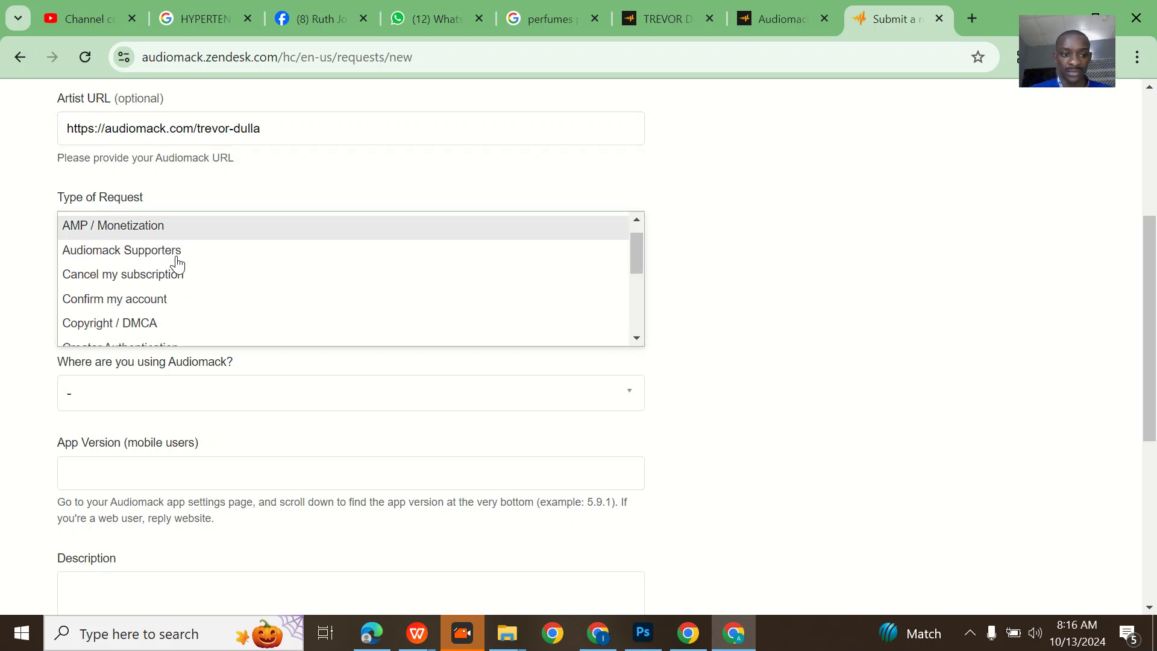
{"action": "scroll", "coordinate": [176, 264], "scroll_direction": "down", "scroll_amount": 2}
{"action": "scroll", "coordinate": [176, 263], "scroll_direction": "down", "scroll_amount": 2}
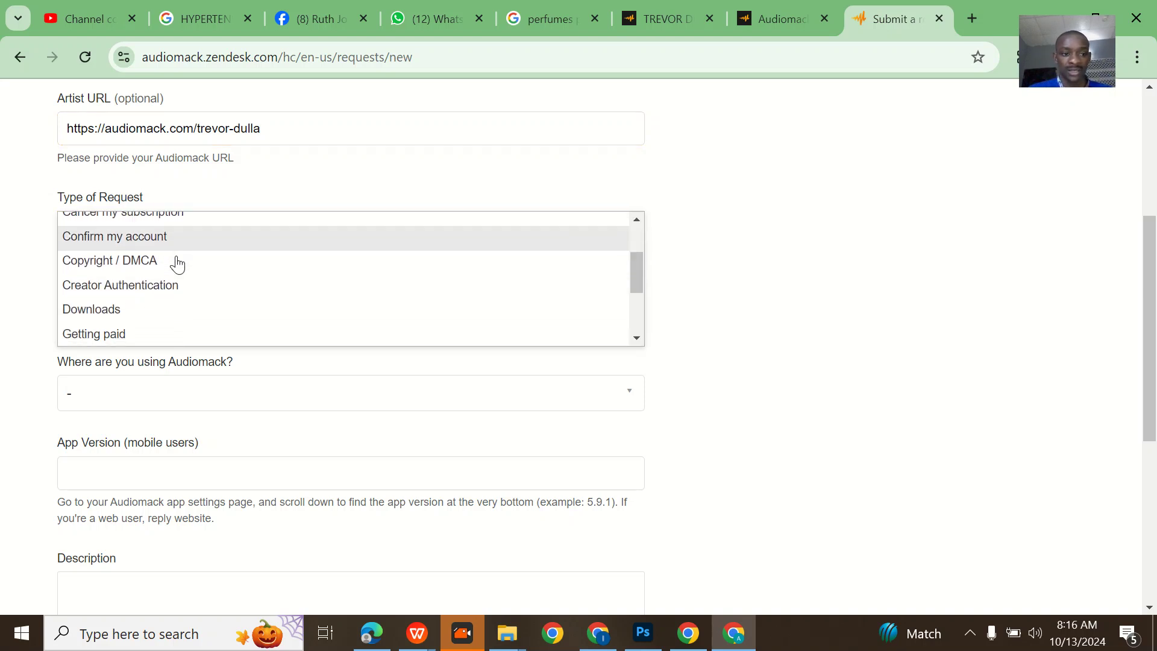
{"action": "scroll", "coordinate": [238, 288], "scroll_direction": "down", "scroll_amount": 1}
{"action": "scroll", "coordinate": [238, 288], "scroll_direction": "down", "scroll_amount": 2}
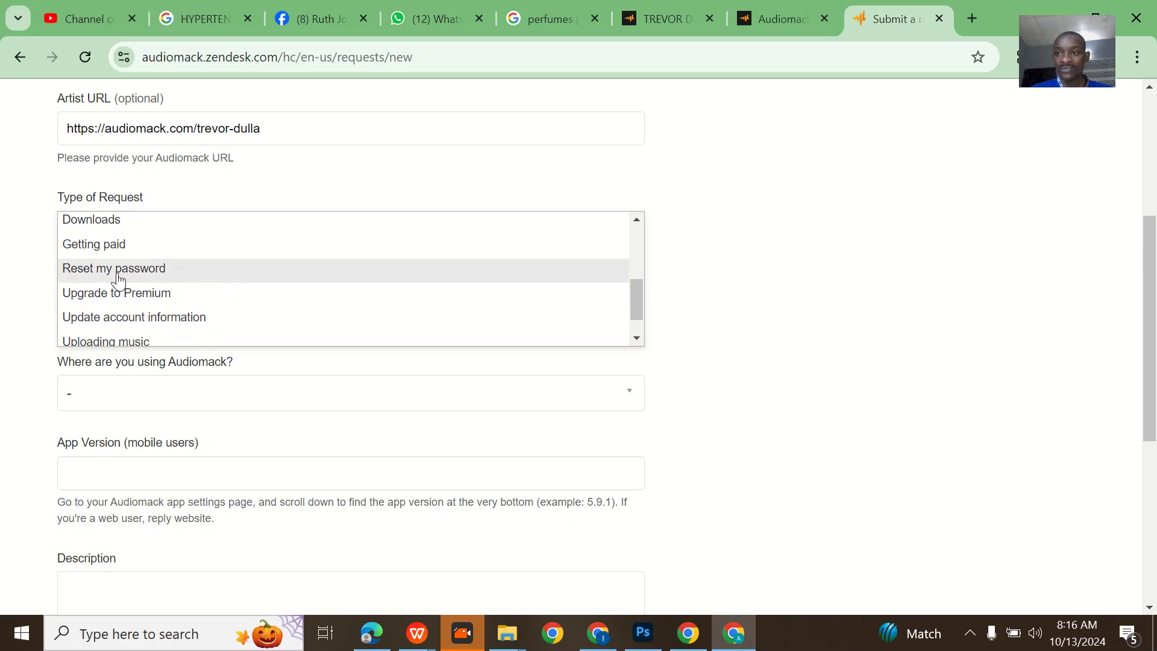
{"action": "left_click", "coordinate": [118, 277]}
{"action": "scroll", "coordinate": [284, 299], "scroll_direction": "down", "scroll_amount": 1}
{"action": "left_click", "coordinate": [227, 268]}
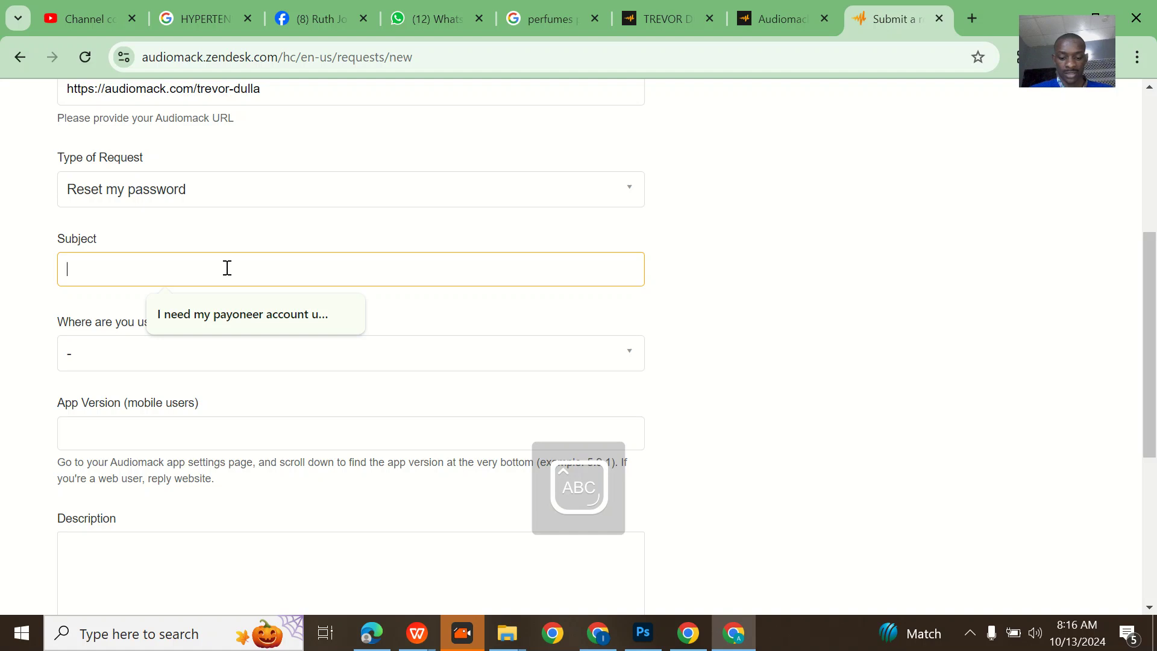
- Enter the subject 'I want to retrieve my hadked audimack account'
{"action": "type", "text": "I want to rev"}
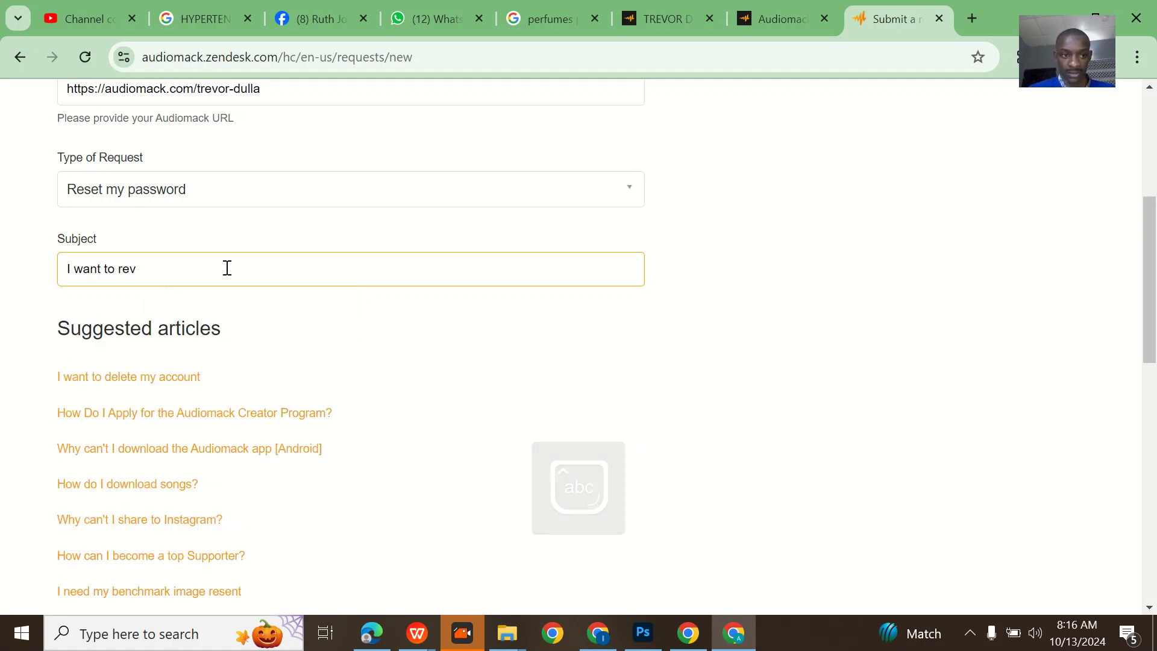
{"action": "key", "text": "BackSpace"}
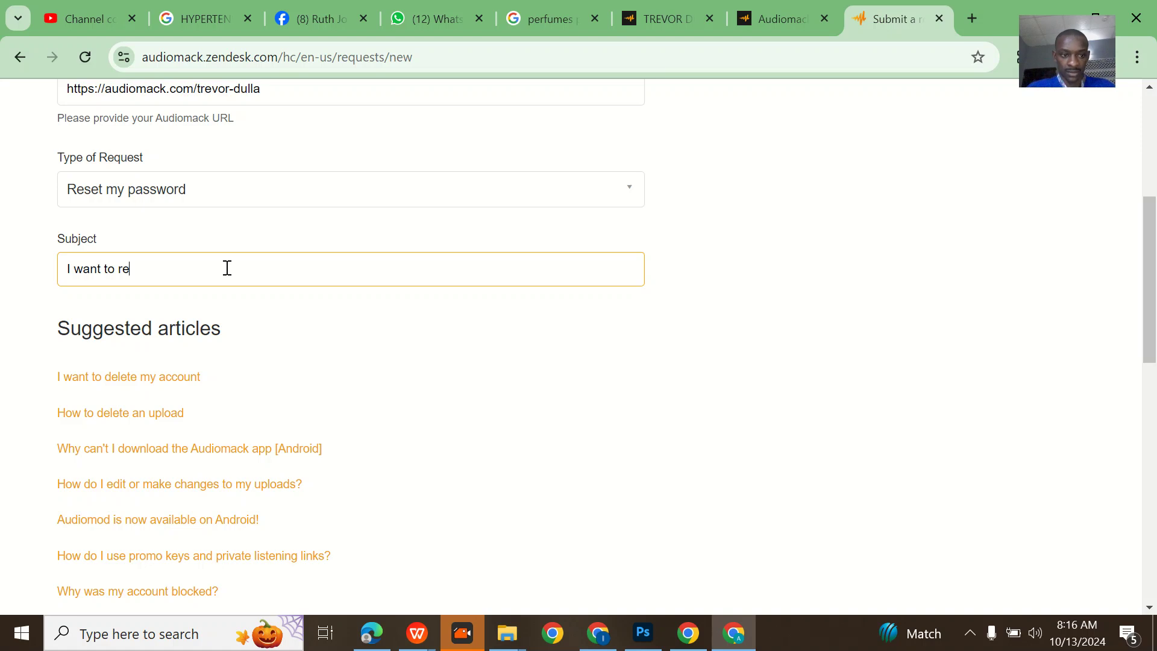
{"action": "type", "text": "tri"}
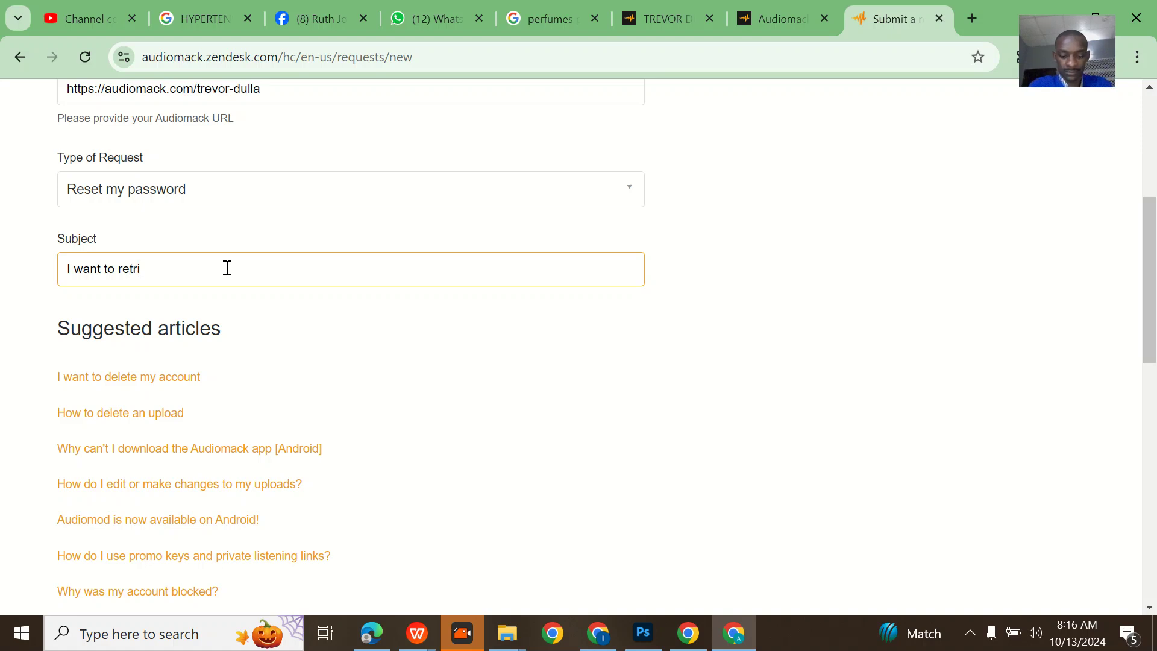
{"action": "type", "text": "eve my had"}
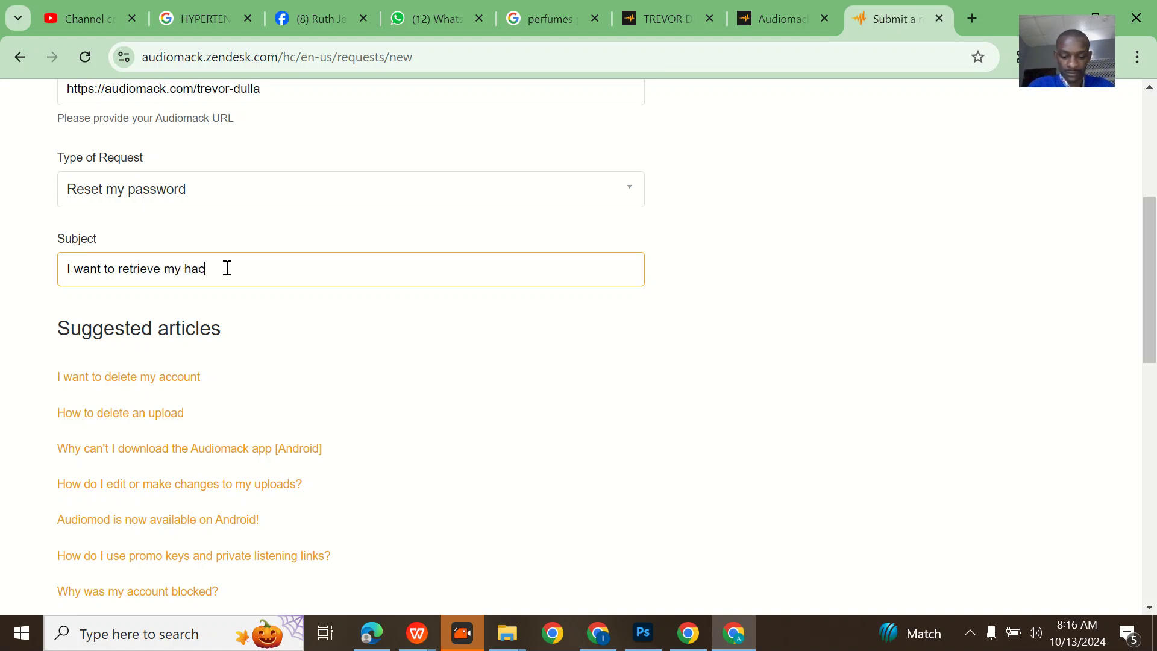
{"action": "type", "text": "ked audi"}
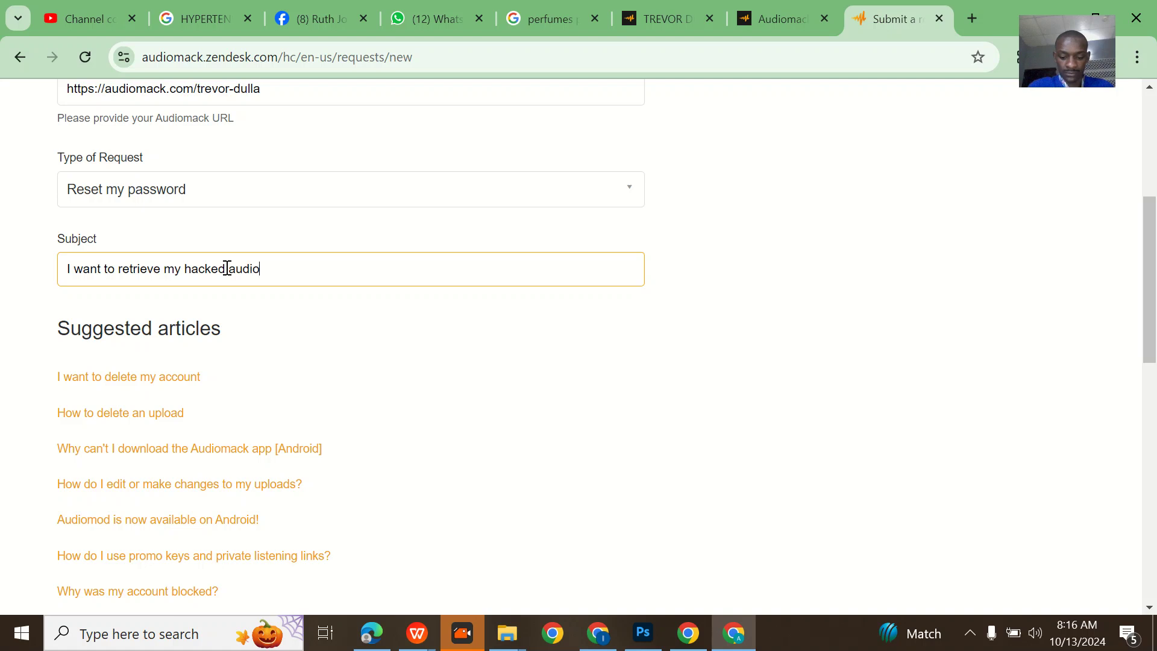
{"action": "type", "text": "mac"}
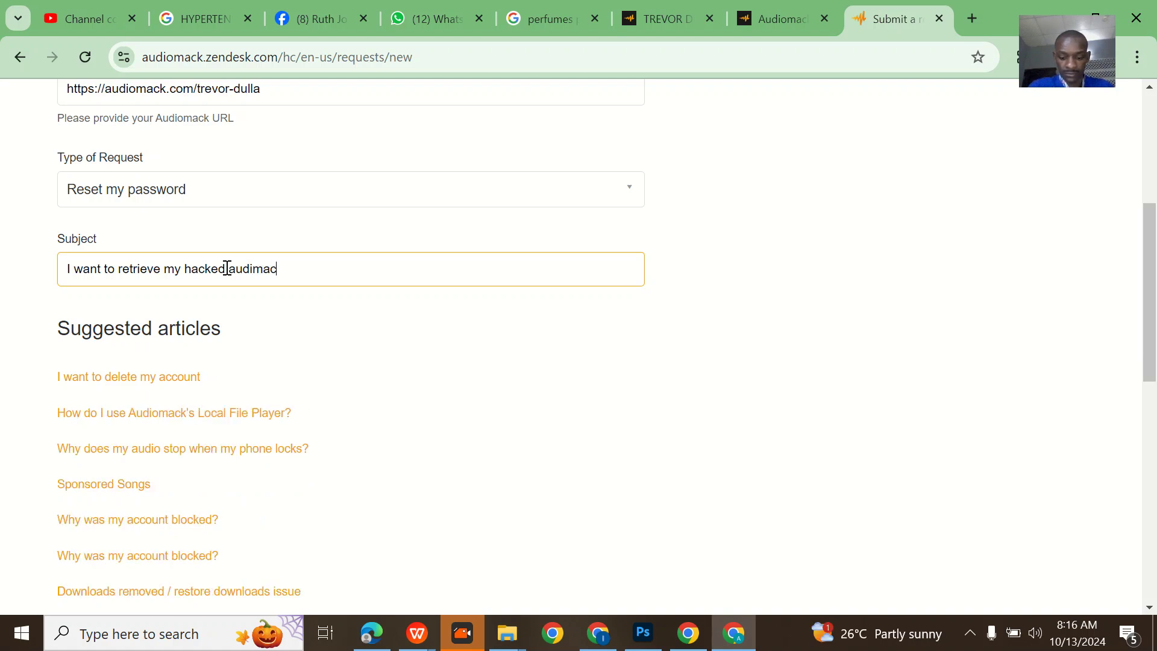
{"action": "type", "text": "k account"}
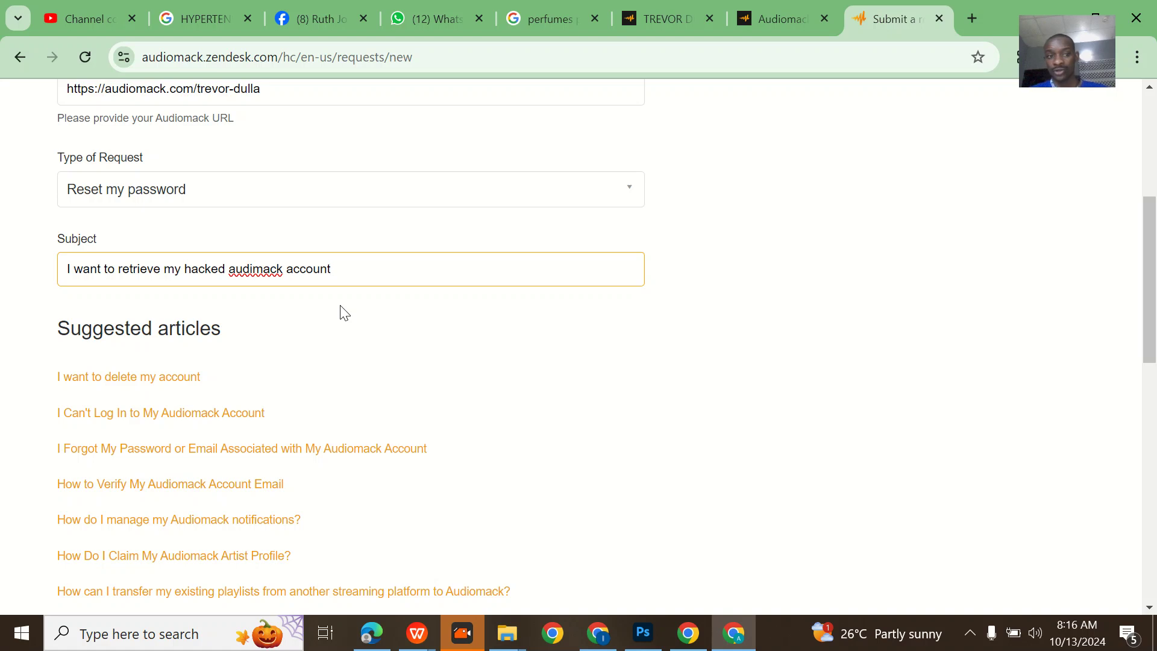
{"action": "scroll", "coordinate": [341, 313], "scroll_direction": "up", "scroll_amount": 3}
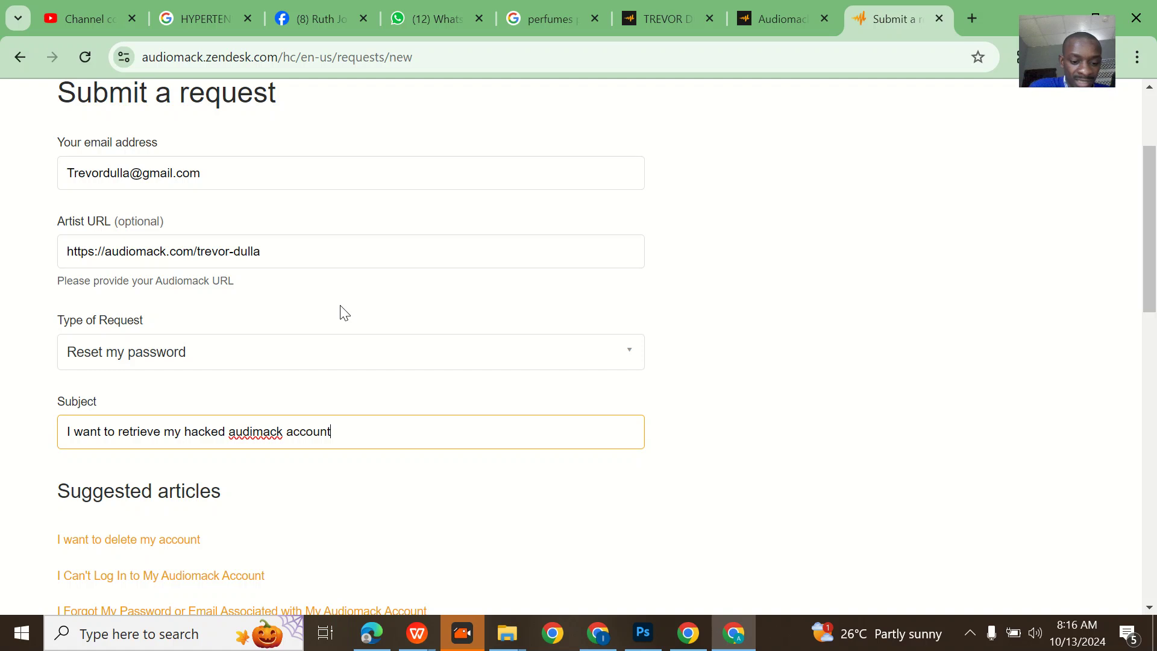
{"action": "scroll", "coordinate": [341, 312], "scroll_direction": "down", "scroll_amount": 10}
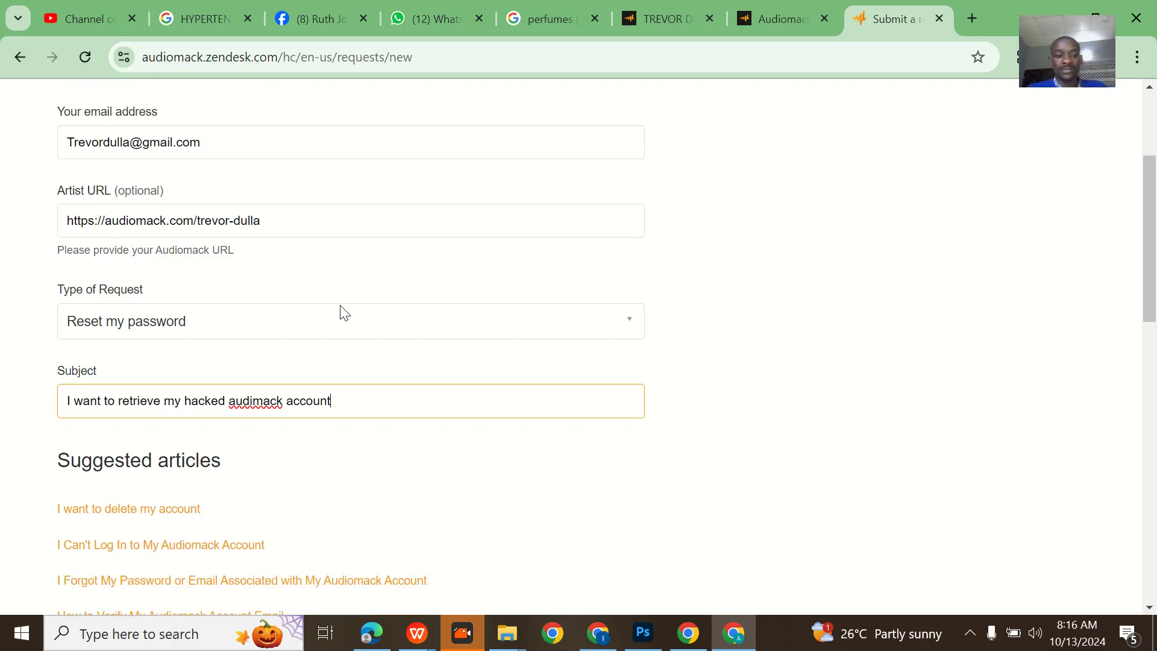
- Choose Desktop Website for 'Where are you using Audiomack?'
{"action": "left_click", "coordinate": [218, 267]}
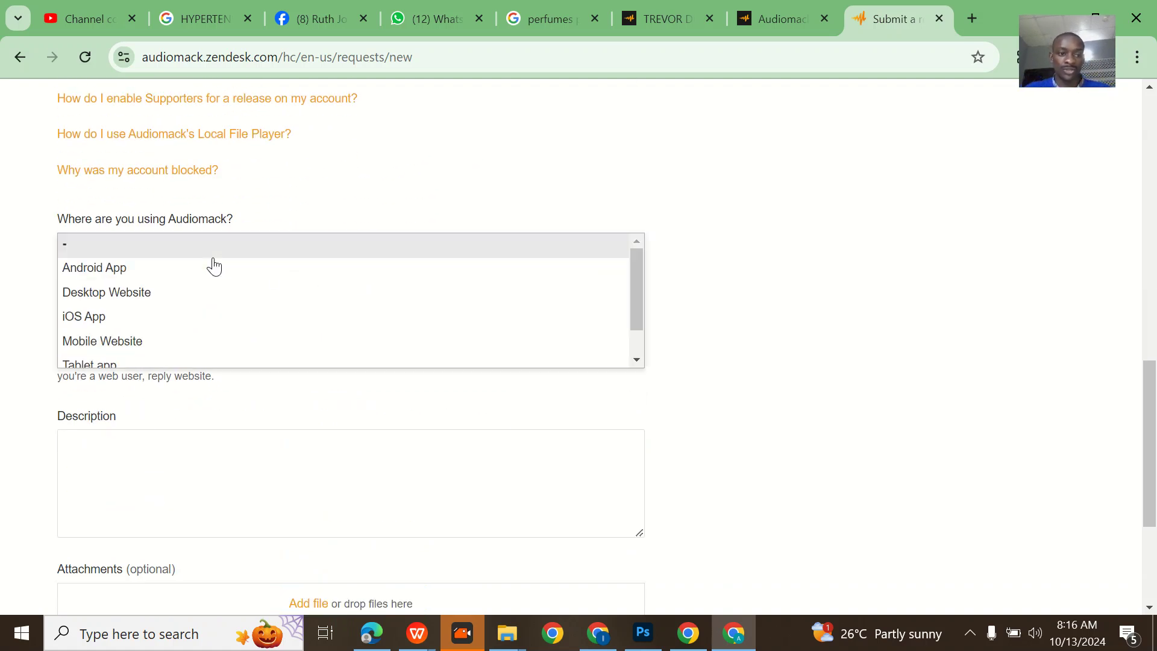
{"action": "left_click", "coordinate": [189, 293]}
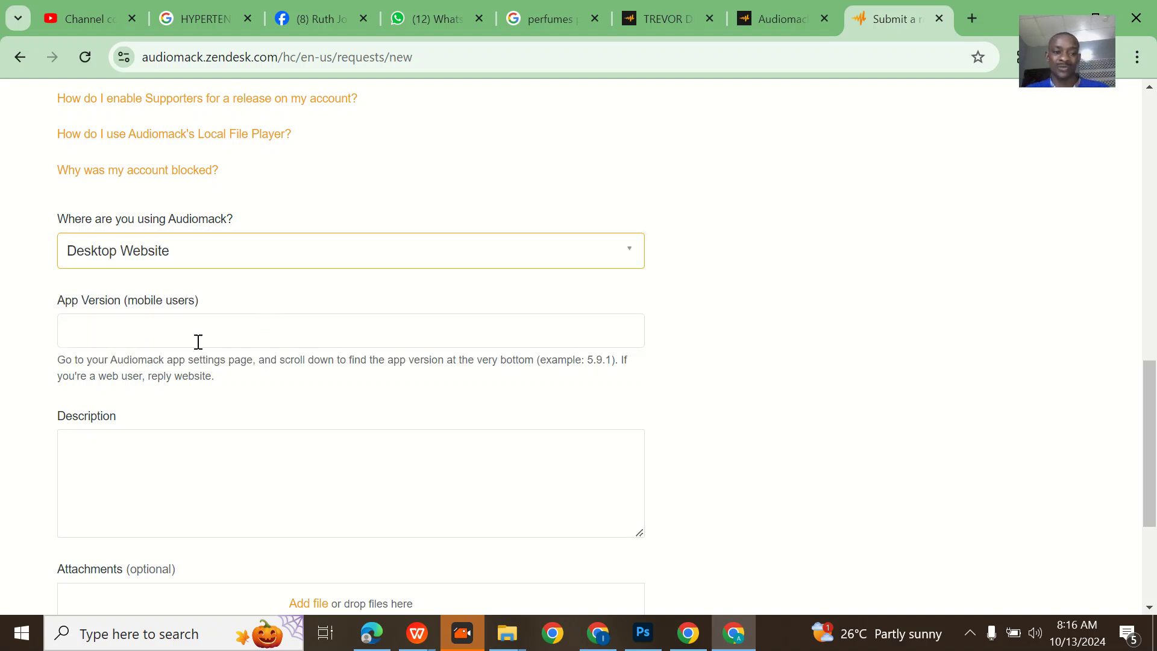
{"action": "left_click", "coordinate": [322, 340]}
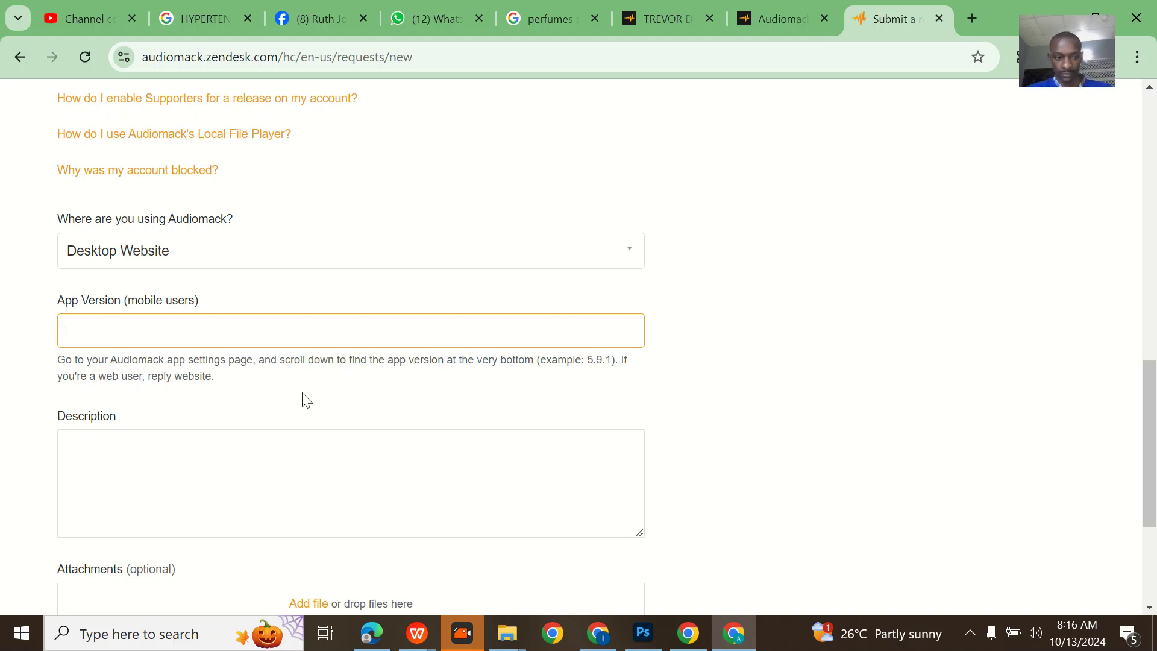
{"action": "scroll", "coordinate": [305, 401], "scroll_direction": "down", "scroll_amount": 1}
- Start the Description with 'G' and begin adding a file attachment
{"action": "left_click", "coordinate": [238, 396]}
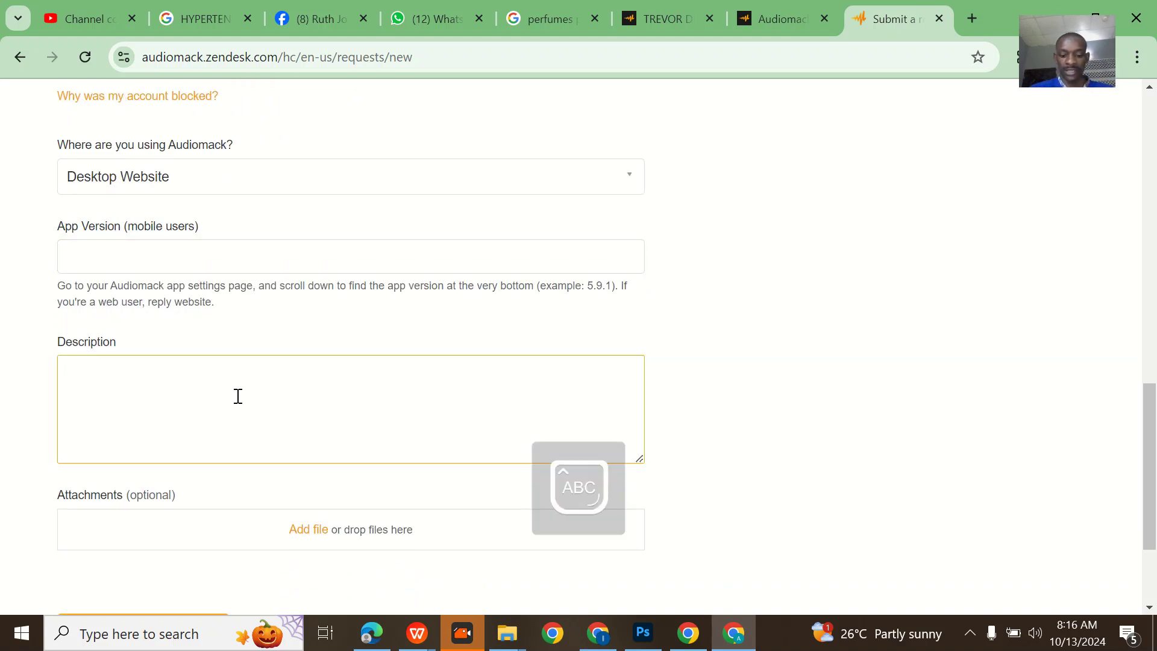
{"action": "type", "text": "G"}
{"action": "left_click", "coordinate": [667, 23]}
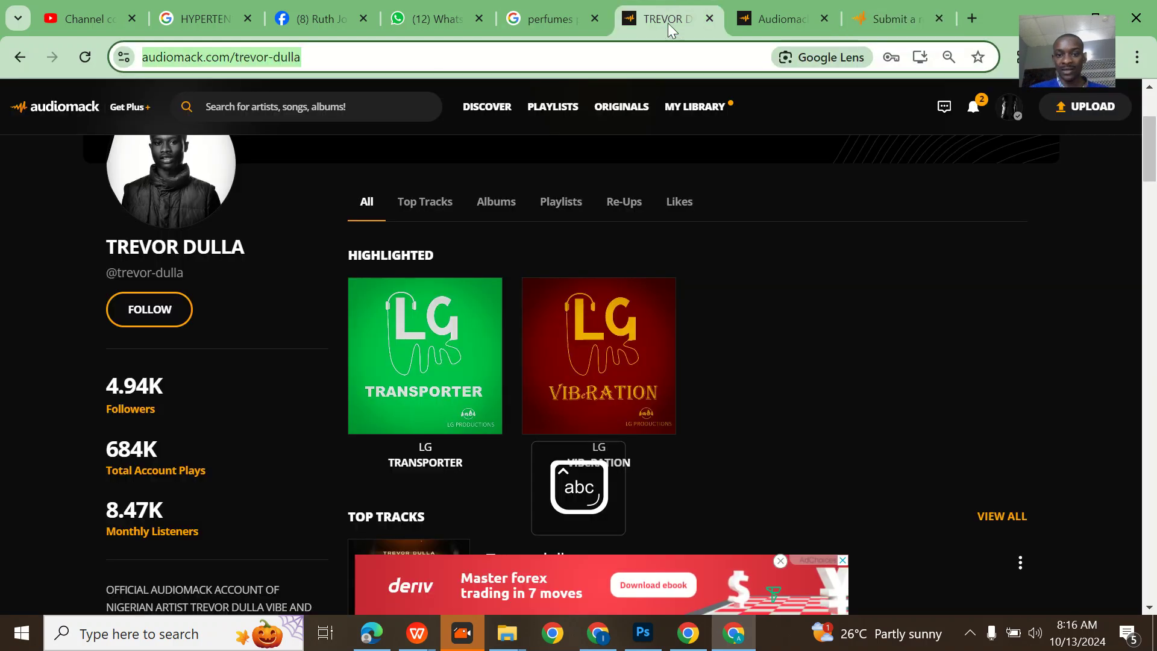
{"action": "scroll", "coordinate": [633, 274], "scroll_direction": "up", "scroll_amount": 2}
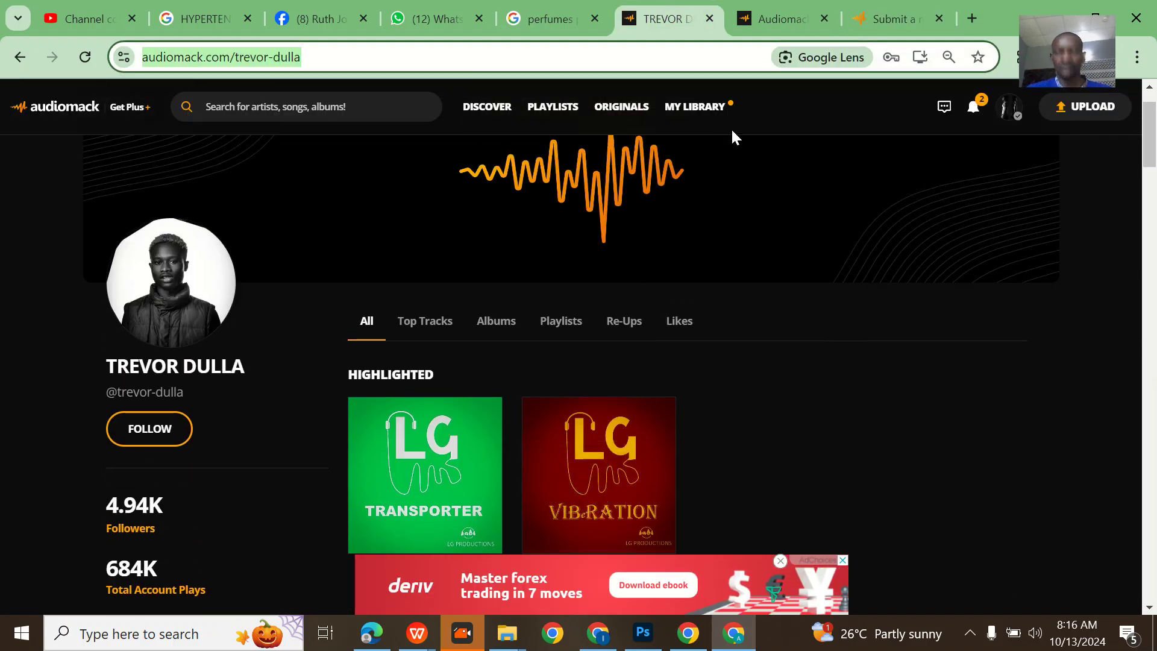
{"action": "left_click", "coordinate": [780, 19]}
{"action": "left_click", "coordinate": [892, 19]}
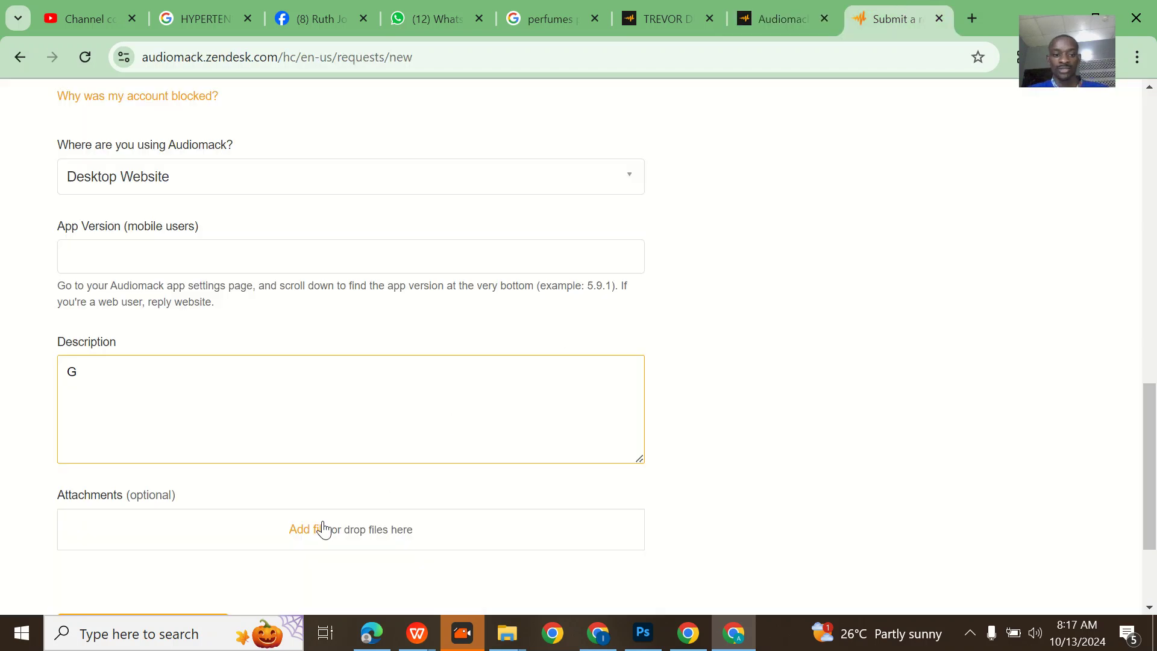
{"action": "scroll", "coordinate": [323, 529], "scroll_direction": "down", "scroll_amount": 2}
{"action": "left_click", "coordinate": [309, 435]}
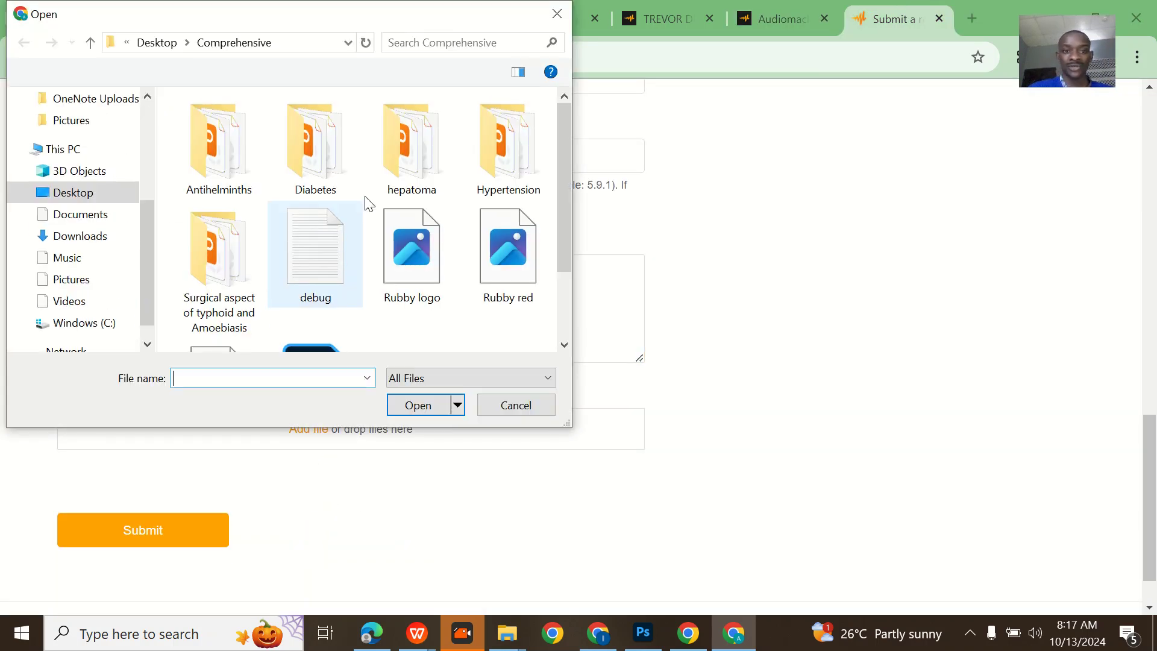
- Attach Screenshot (501).png from the Pictures > Screenshots folder
{"action": "scroll", "coordinate": [122, 180], "scroll_direction": "up", "scroll_amount": 4}
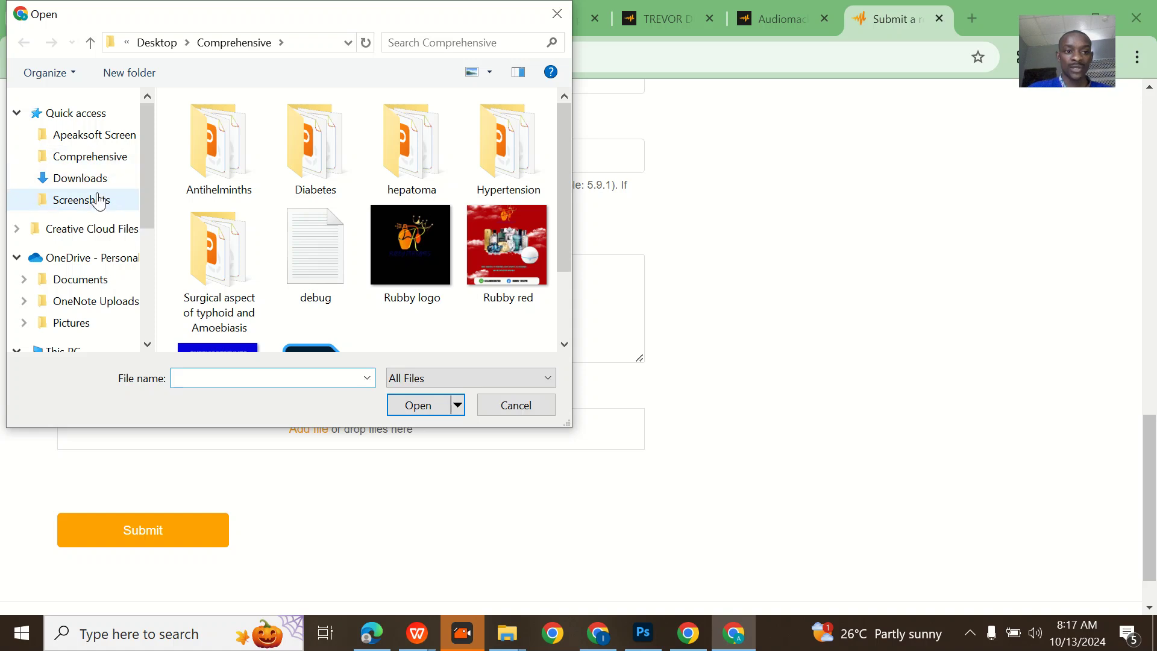
{"action": "left_click", "coordinate": [81, 200]}
{"action": "scroll", "coordinate": [447, 255], "scroll_direction": "down", "scroll_amount": 5}
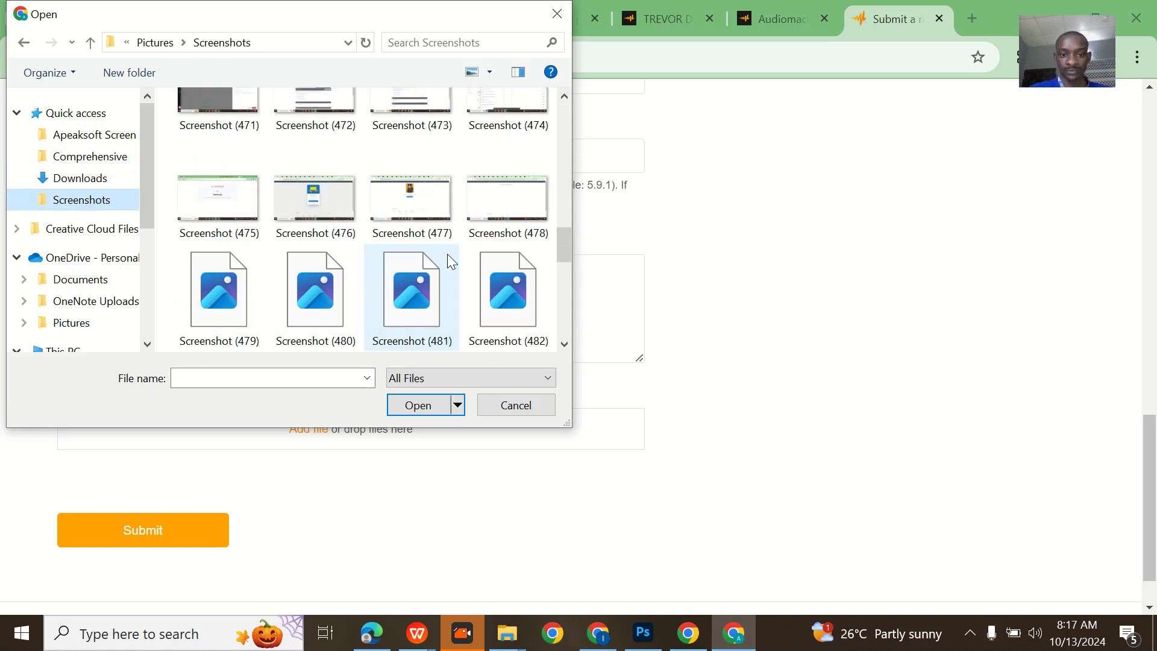
{"action": "scroll", "coordinate": [447, 254], "scroll_direction": "down", "scroll_amount": 3}
{"action": "left_click", "coordinate": [390, 323]}
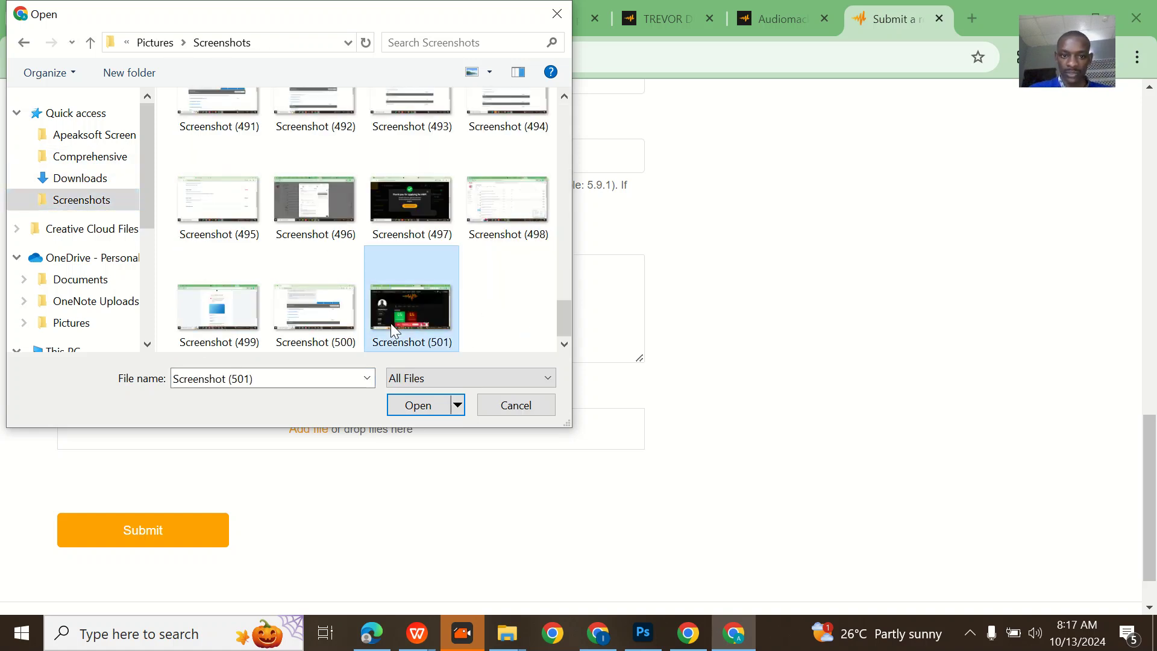
{"action": "double_click", "coordinate": [390, 323]}
{"action": "left_click", "coordinate": [260, 335]}
- Type 'Good day Audiomack, my account was hacked, this is the artist link' in the Description
{"action": "type", "text": "G"}
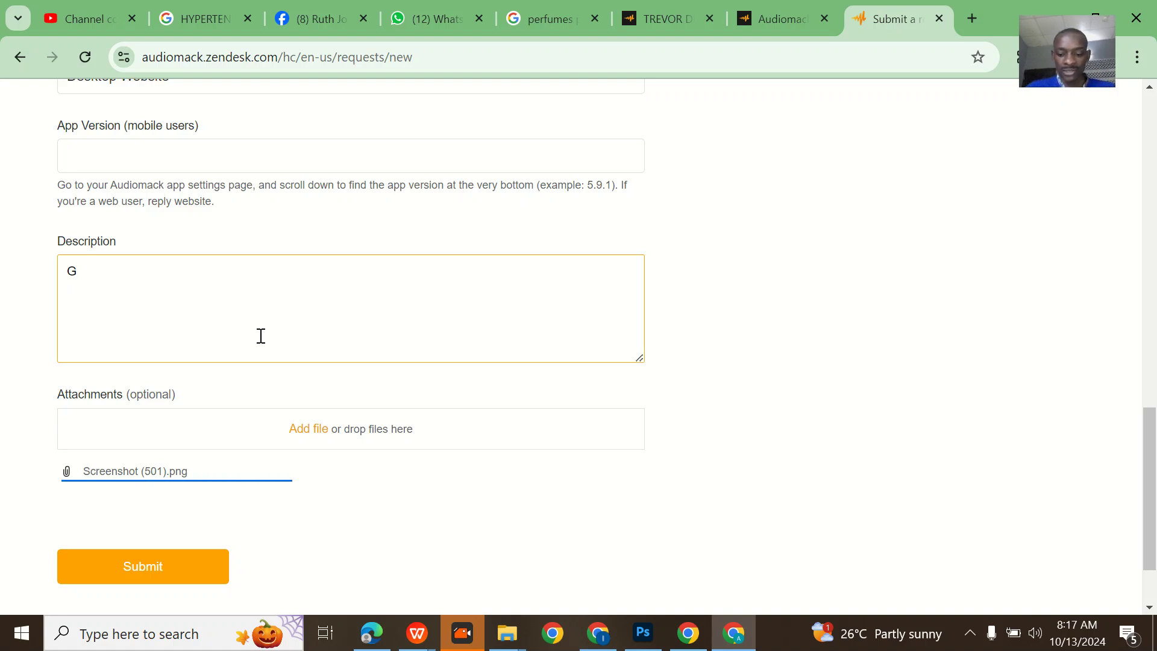
{"action": "type", "text": "ood day"}
{"action": "key", "text": "Caps_Lock"}
{"action": "type", "text": "A"}
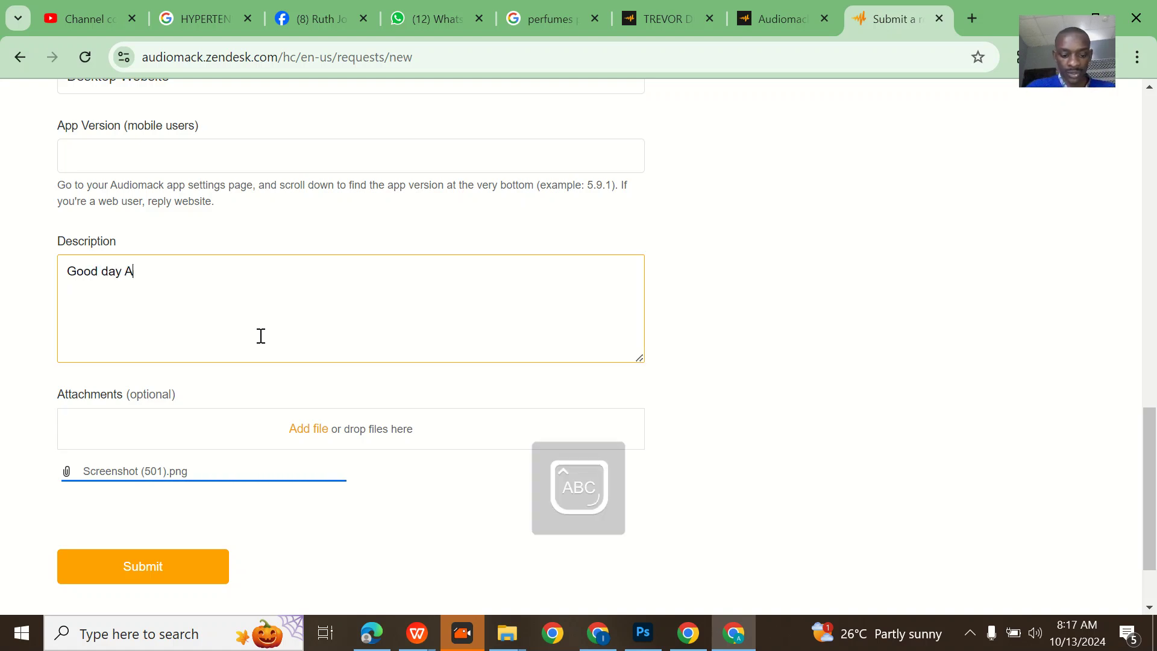
{"action": "key", "text": "Caps_Lock"}
{"action": "type", "text": "udiomack,"}
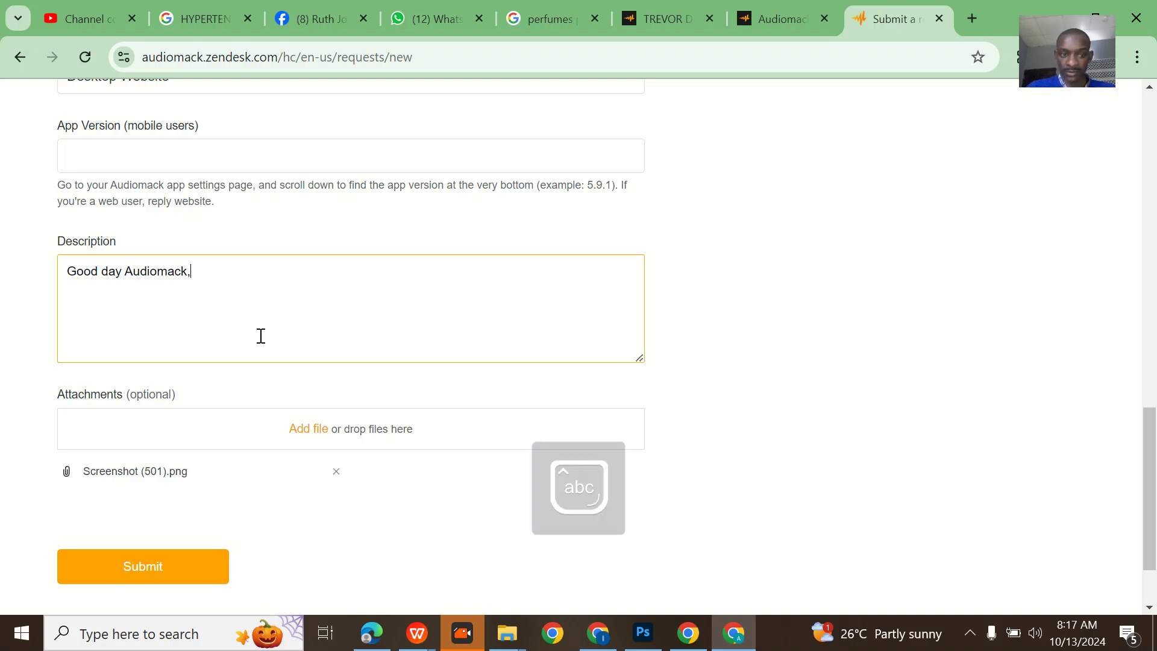
{"action": "type", "text": " my ac"}
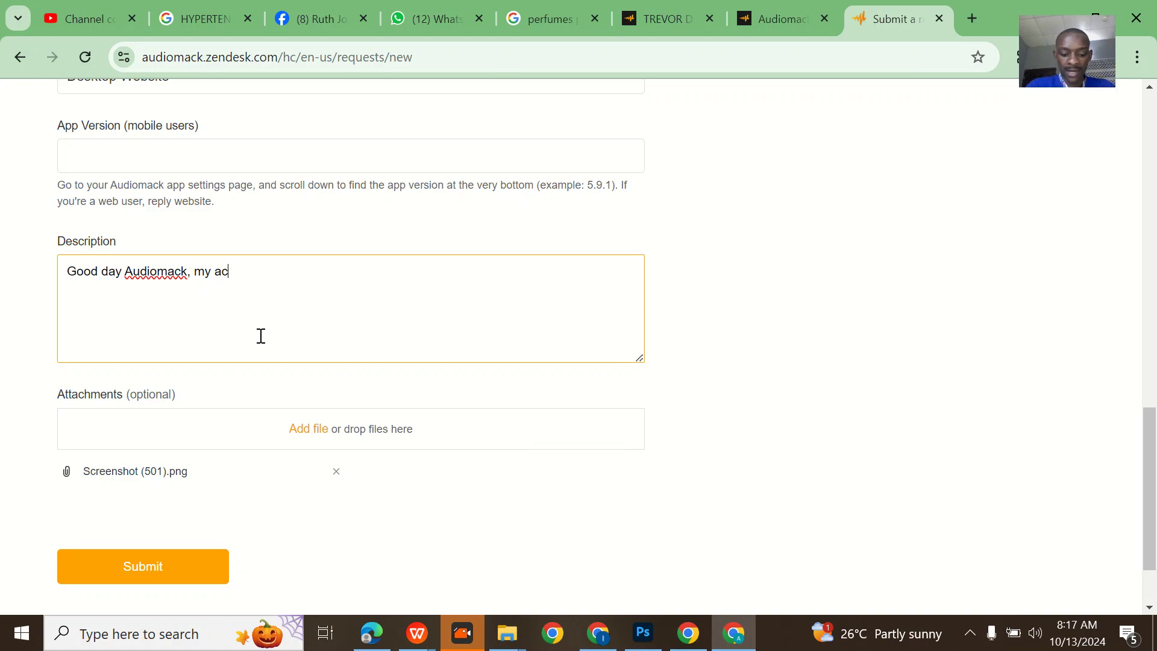
{"action": "type", "text": "count was "}
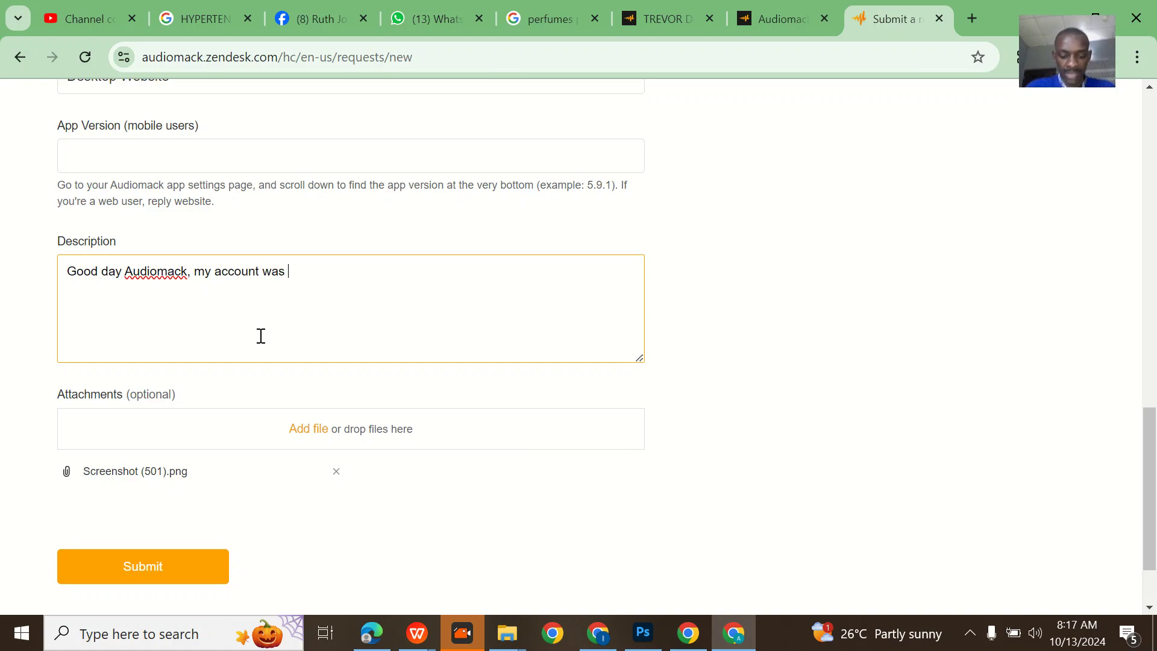
{"action": "type", "text": "hacked"}
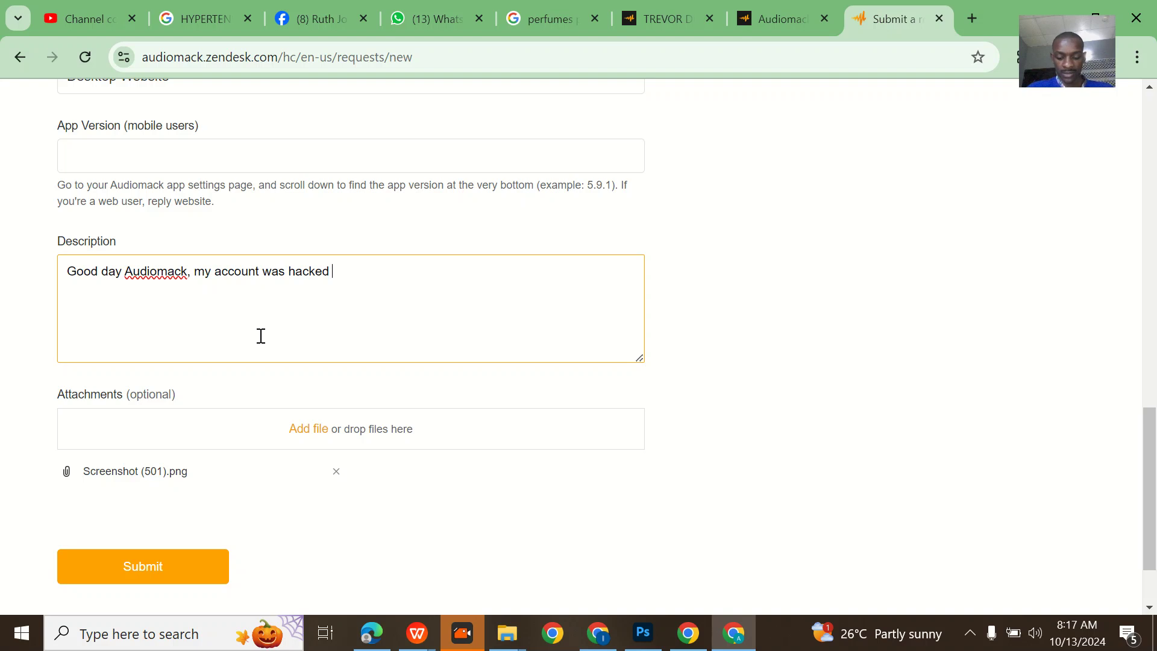
{"action": "type", "text": ", this i"}
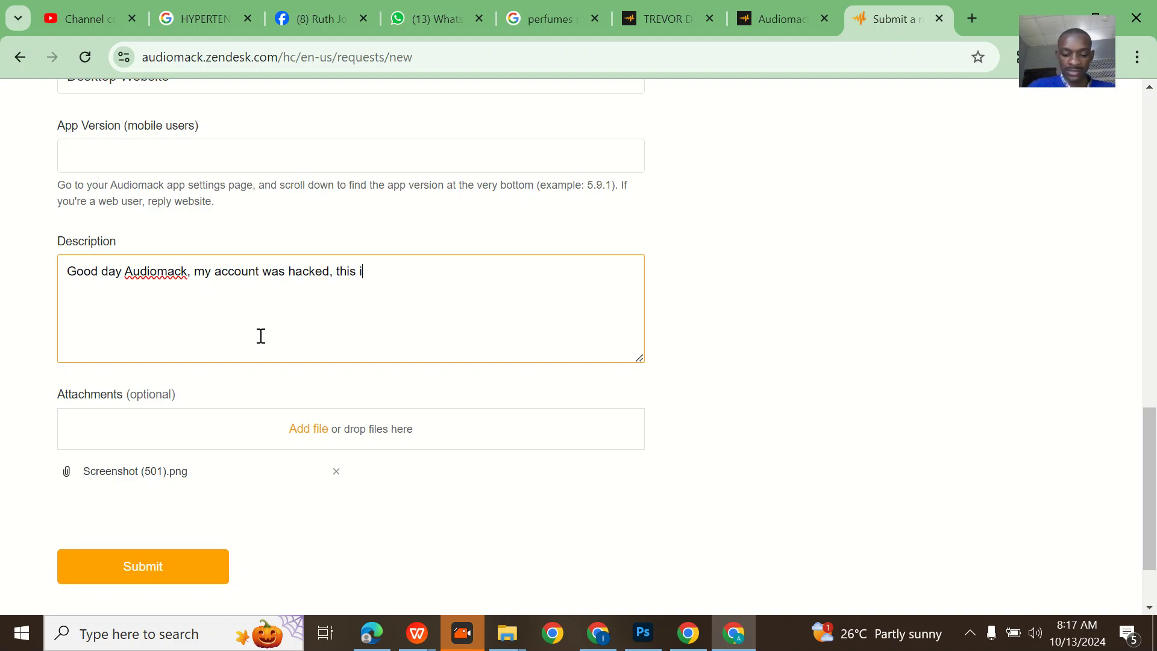
{"action": "type", "text": "s the artis"}
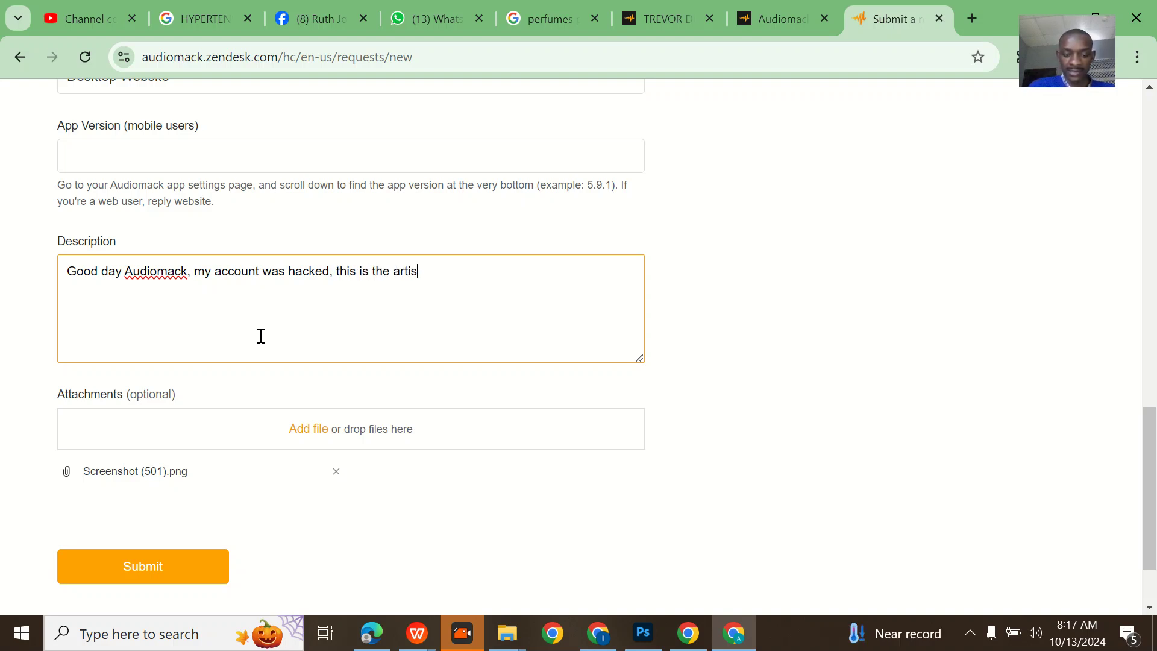
{"action": "type", "text": "t link"}
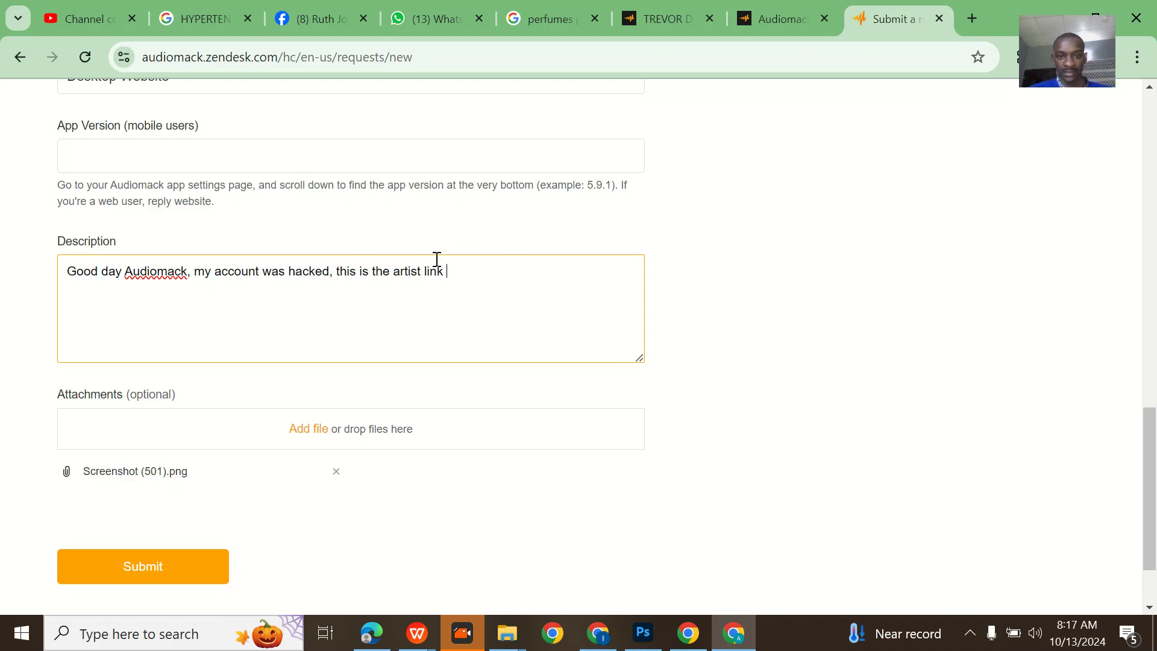
- Copy the artist's profile URL and paste it into the description
{"action": "left_click", "coordinate": [663, 18]}
{"action": "left_click", "coordinate": [534, 60]}
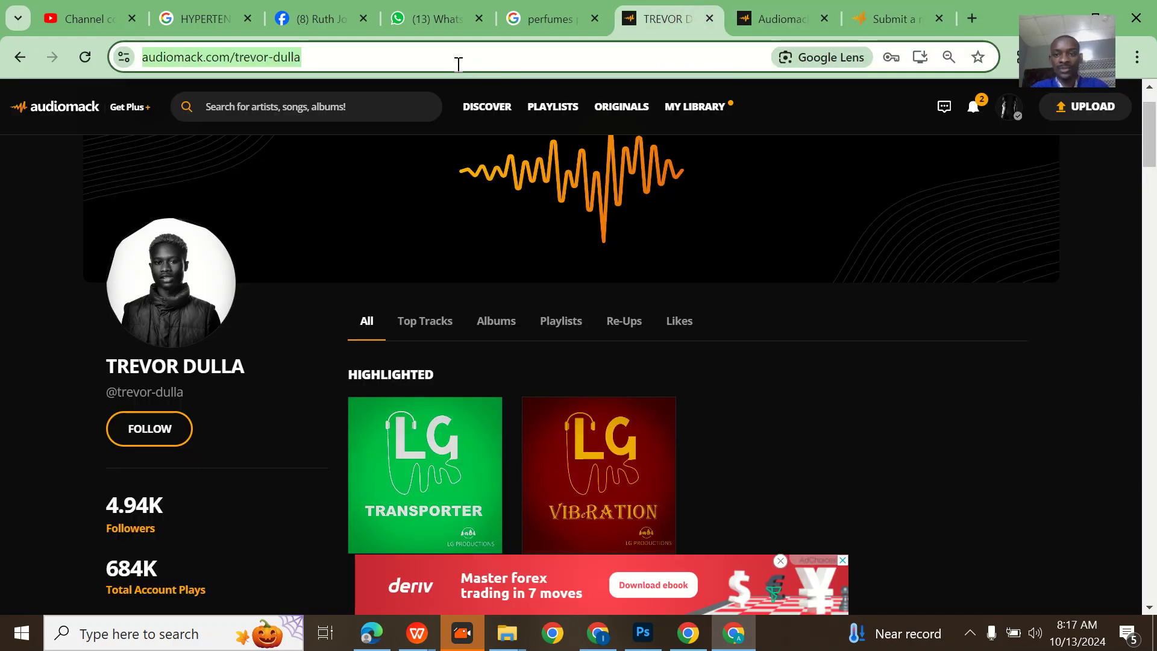
{"action": "key", "text": "ctrl+c"}
{"action": "left_click", "coordinate": [891, 18]}
{"action": "key", "text": "ctrl+v"}
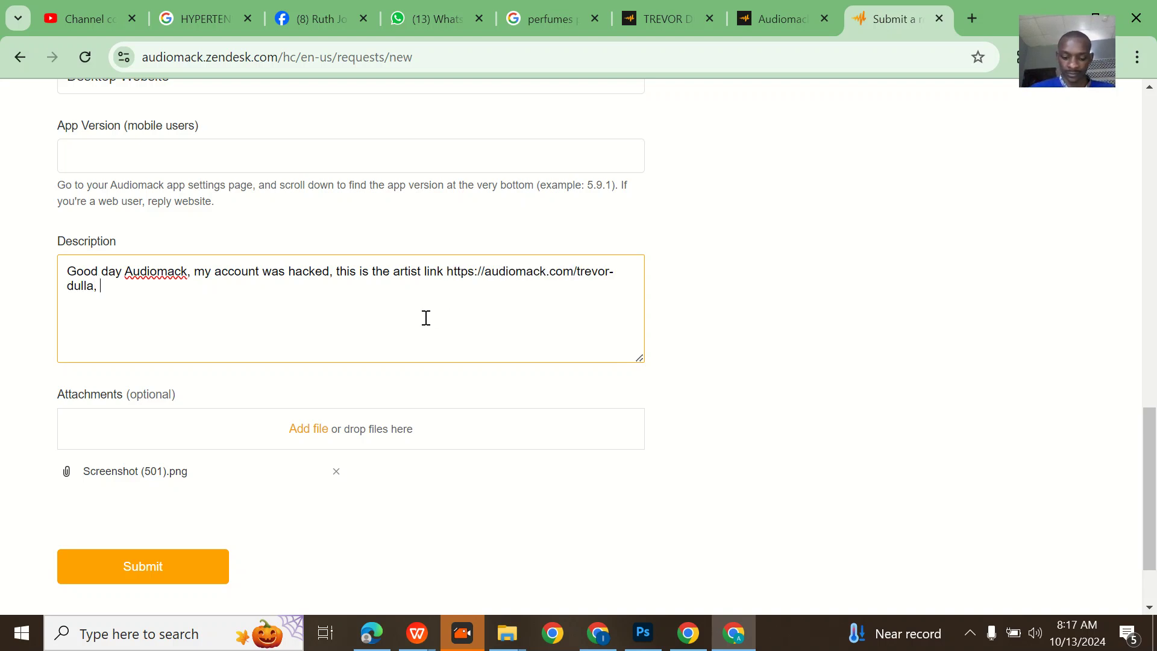
- Add that it was hacked, offer all needed verifications, and ask support to process it
{"action": "type", "text": ", it "}
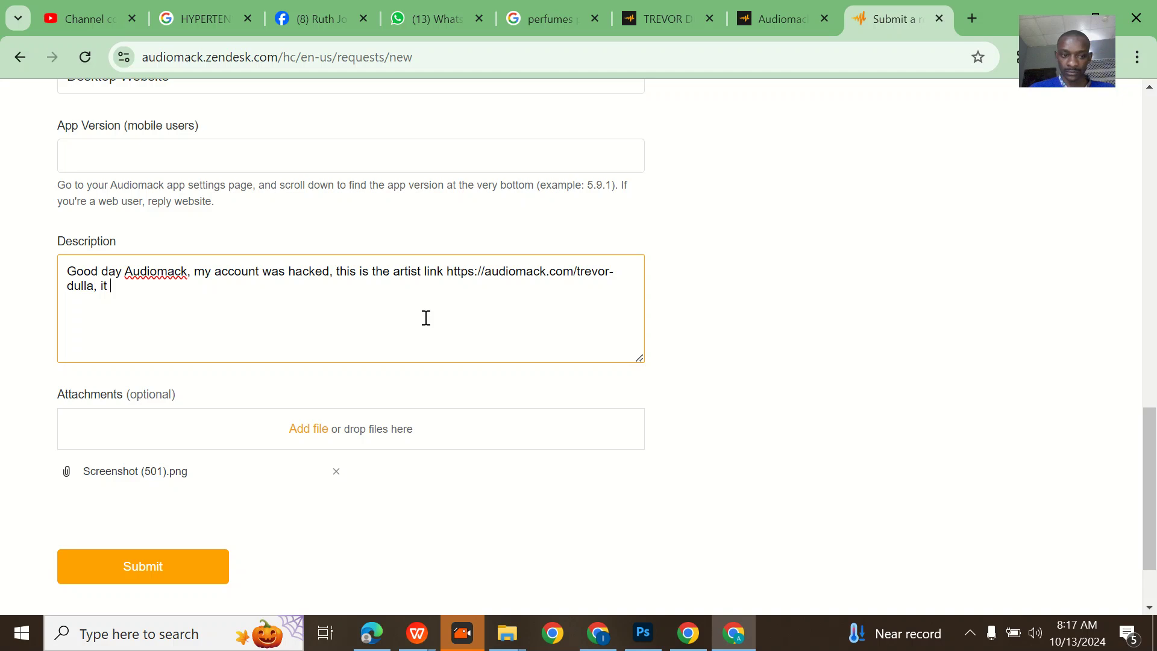
{"action": "type", "text": "was hacke"}
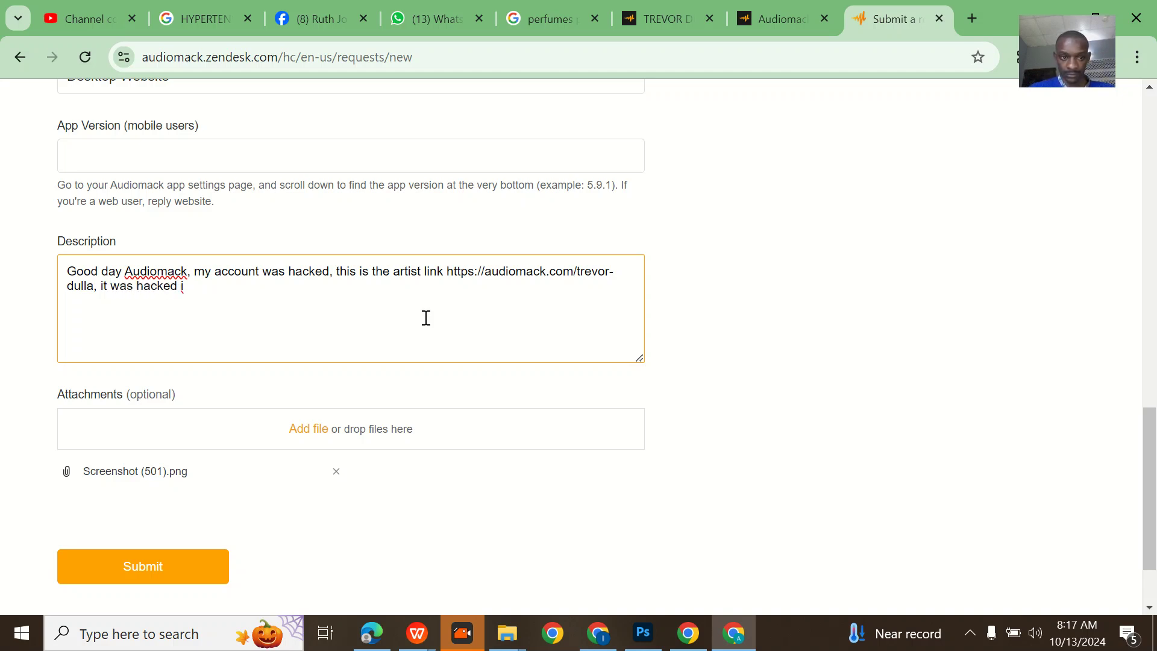
{"action": "type", "text": "d and i wa"}
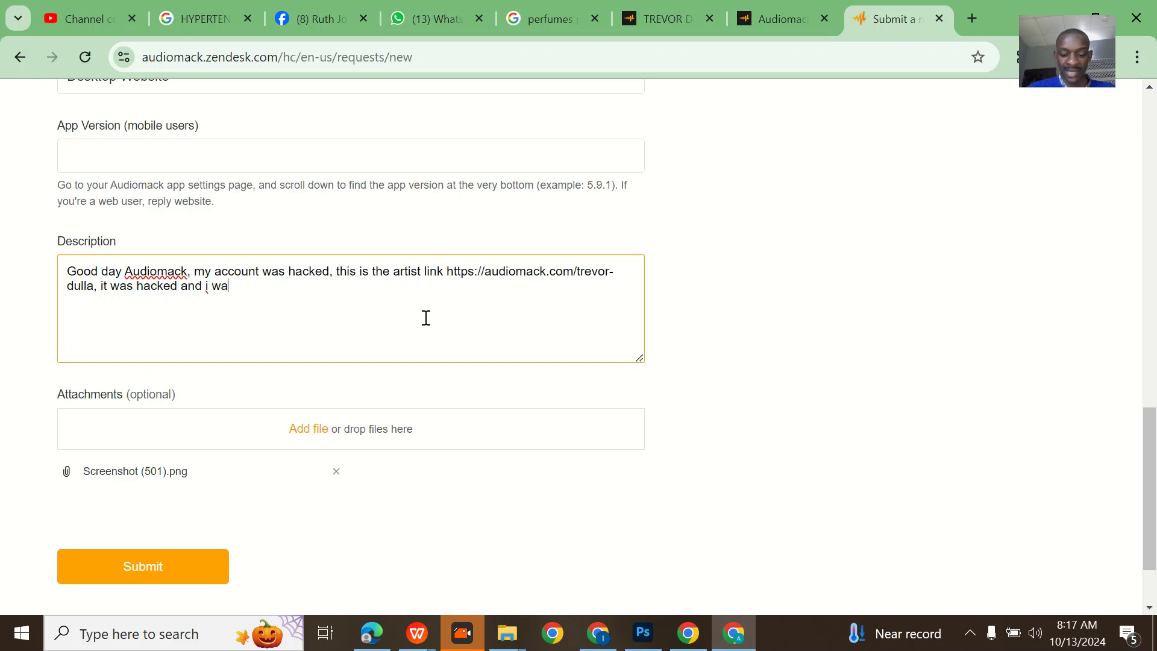
{"action": "type", "text": "nt to re"}
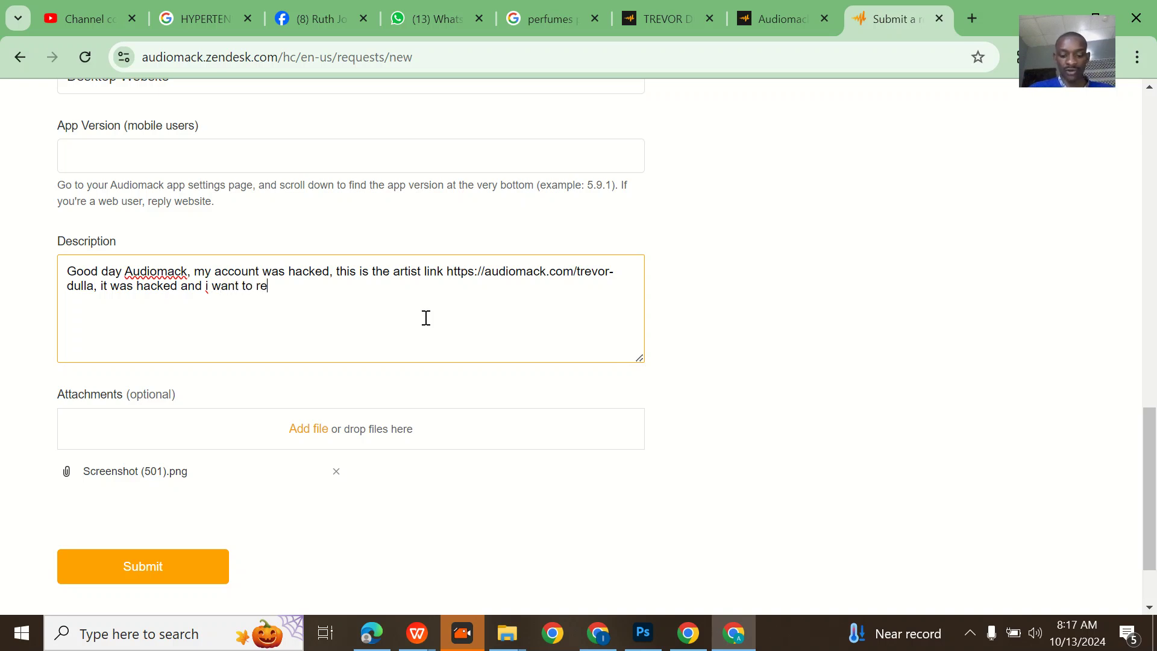
{"action": "type", "text": "cover "}
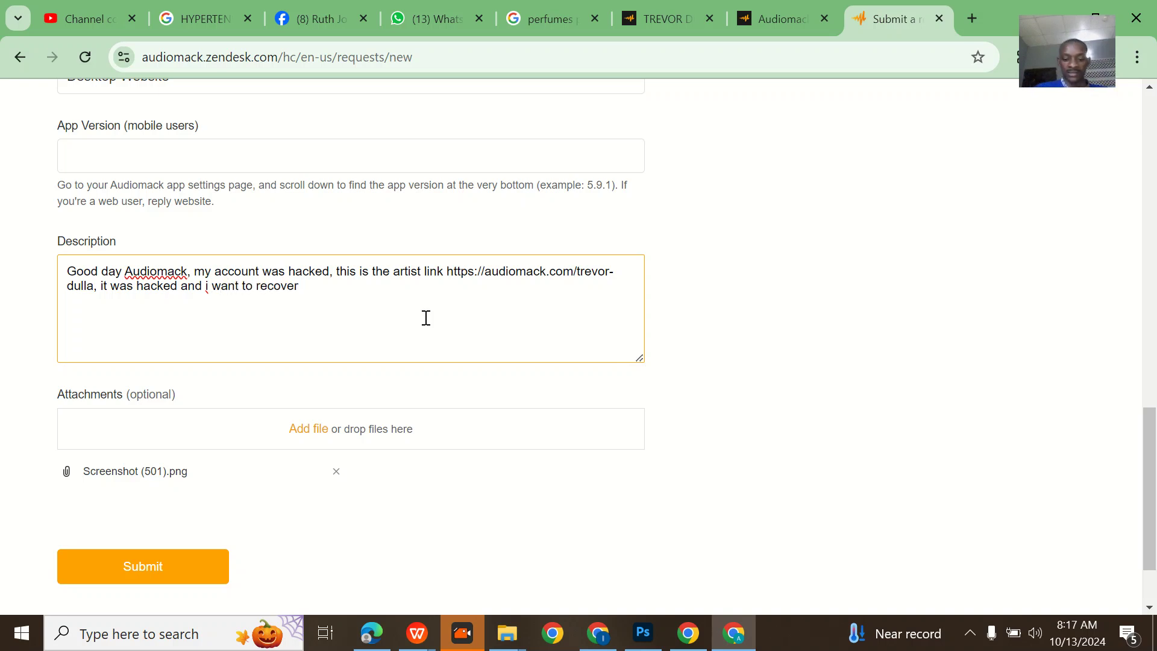
{"action": "type", "text": "it, all"}
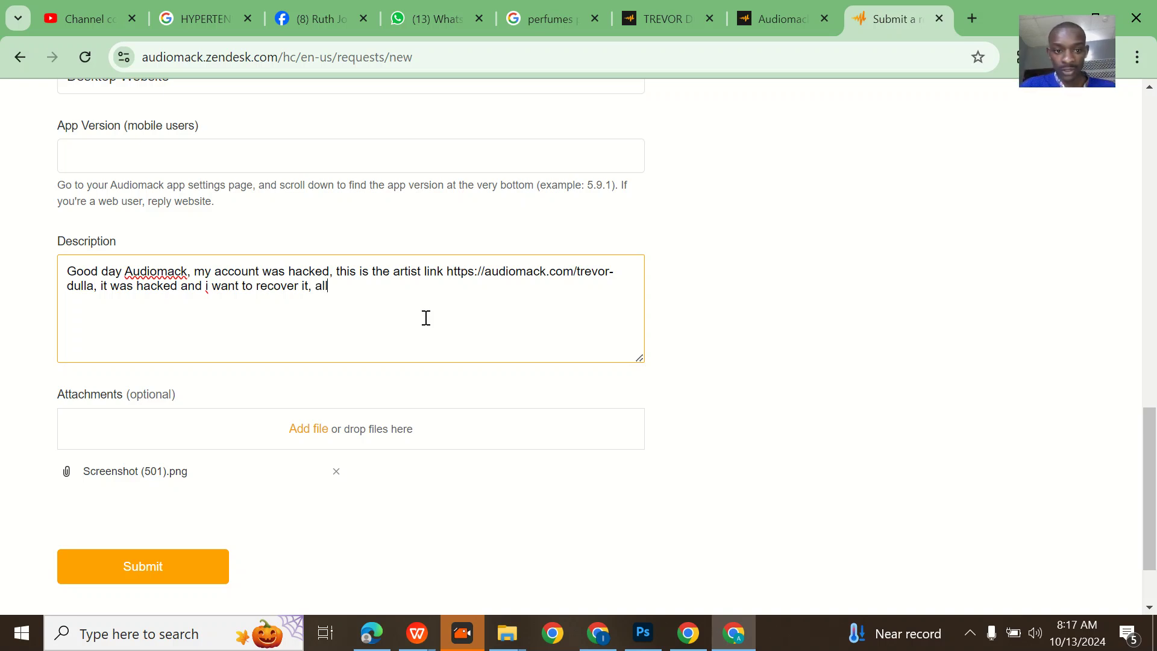
{"action": "type", "text": " verificati"}
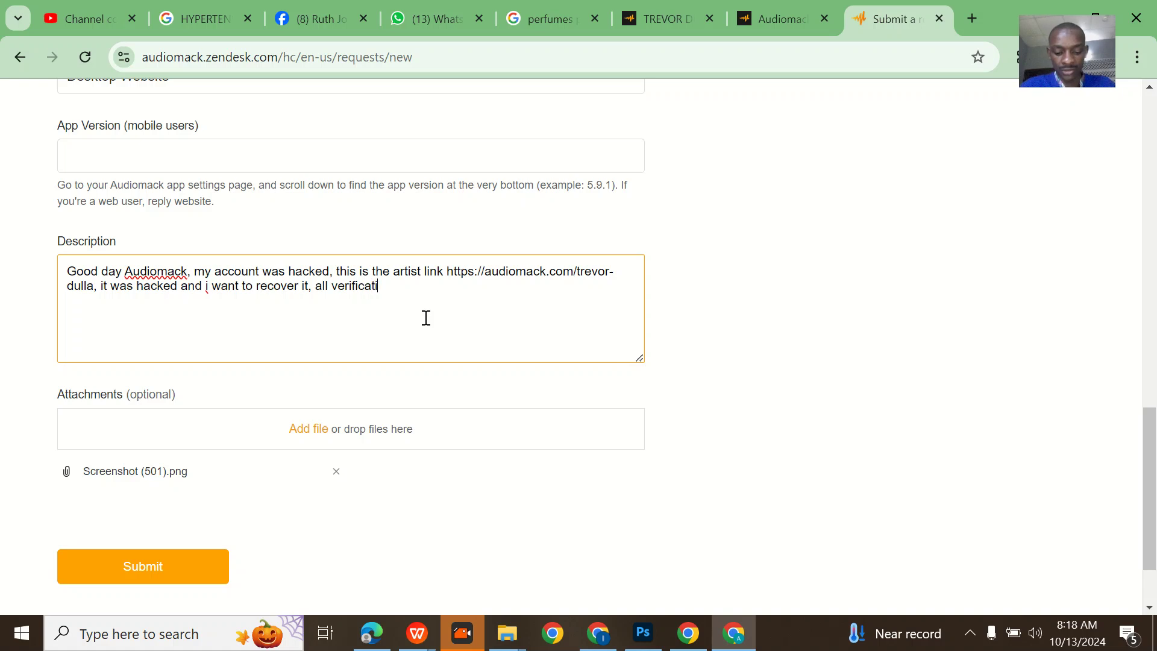
{"action": "type", "text": "ons that"}
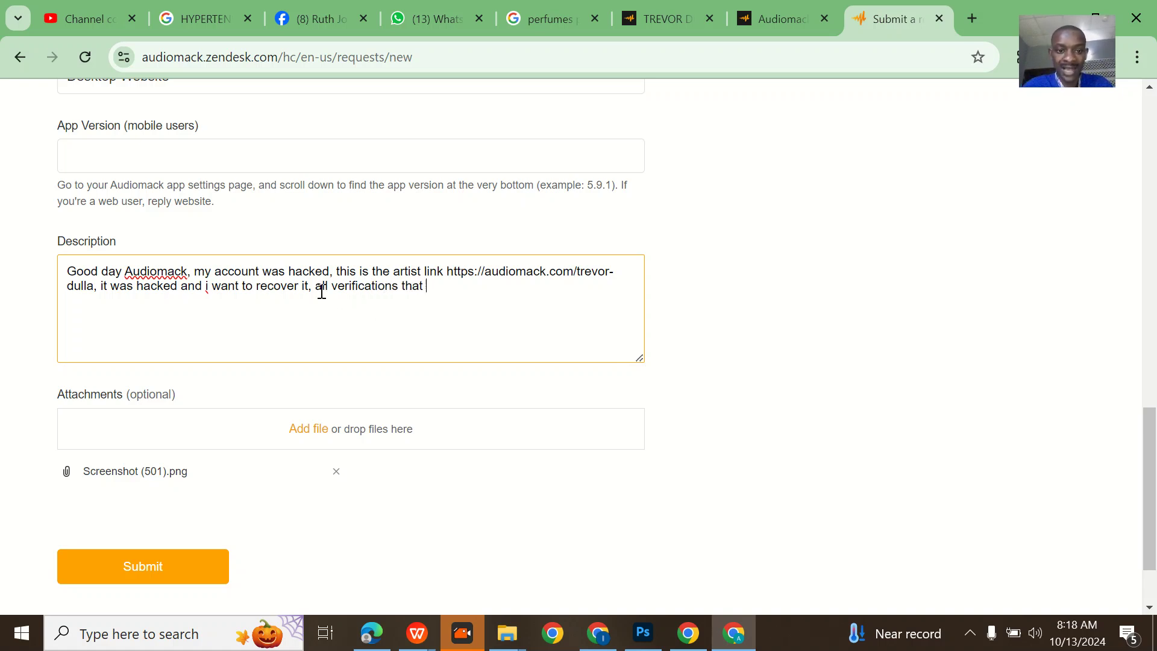
{"action": "type", "text": " i can prov"}
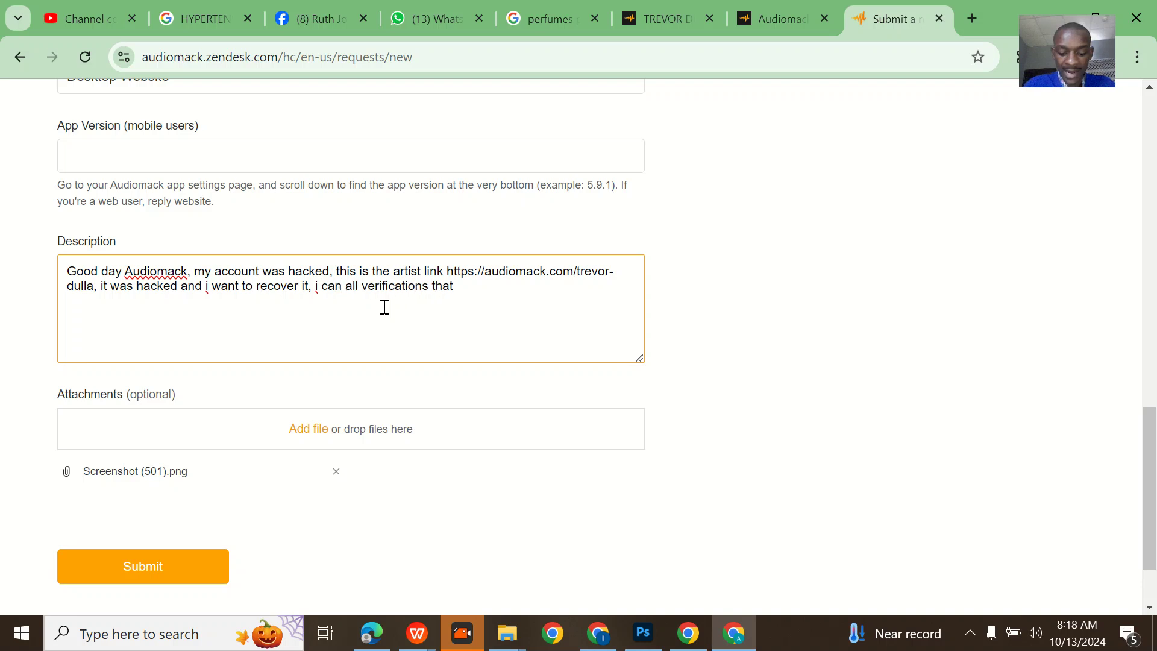
{"action": "type", "text": "ide"}
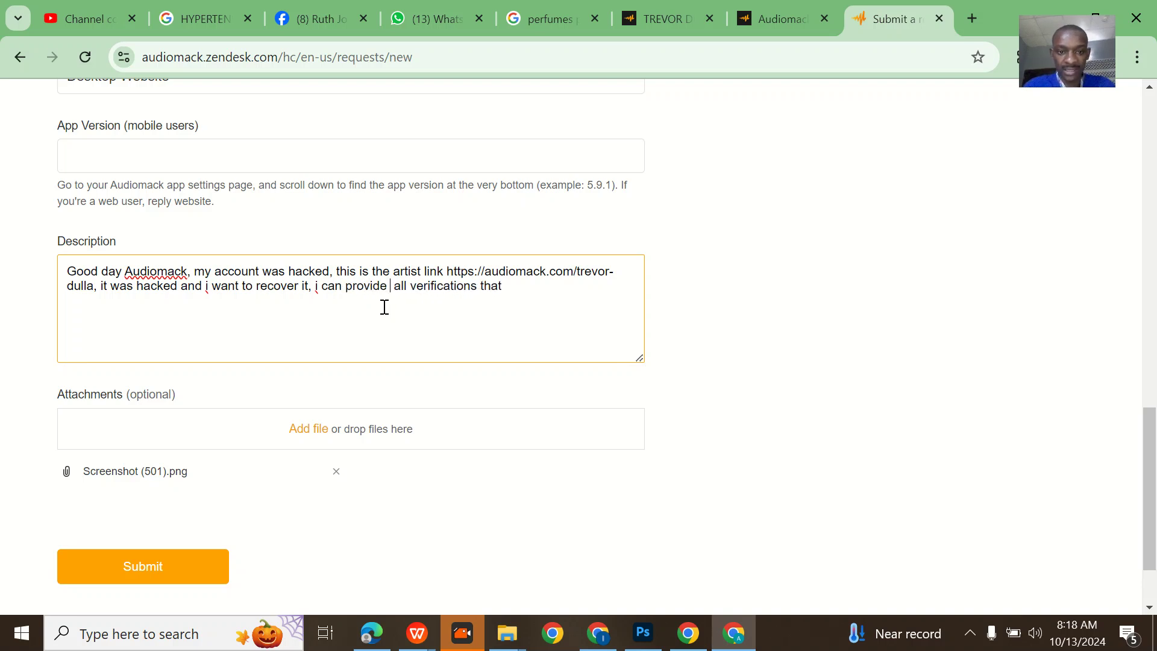
{"action": "key", "text": "BackSpace"}
{"action": "left_click", "coordinate": [540, 287]}
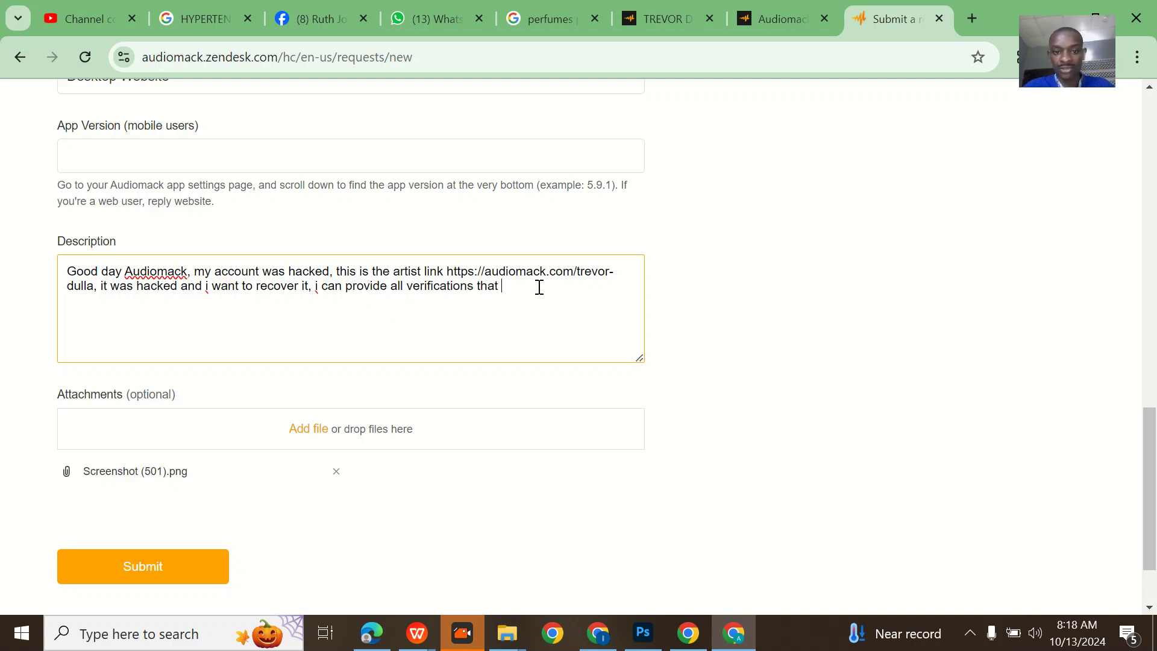
{"action": "type", "text": "you ne"}
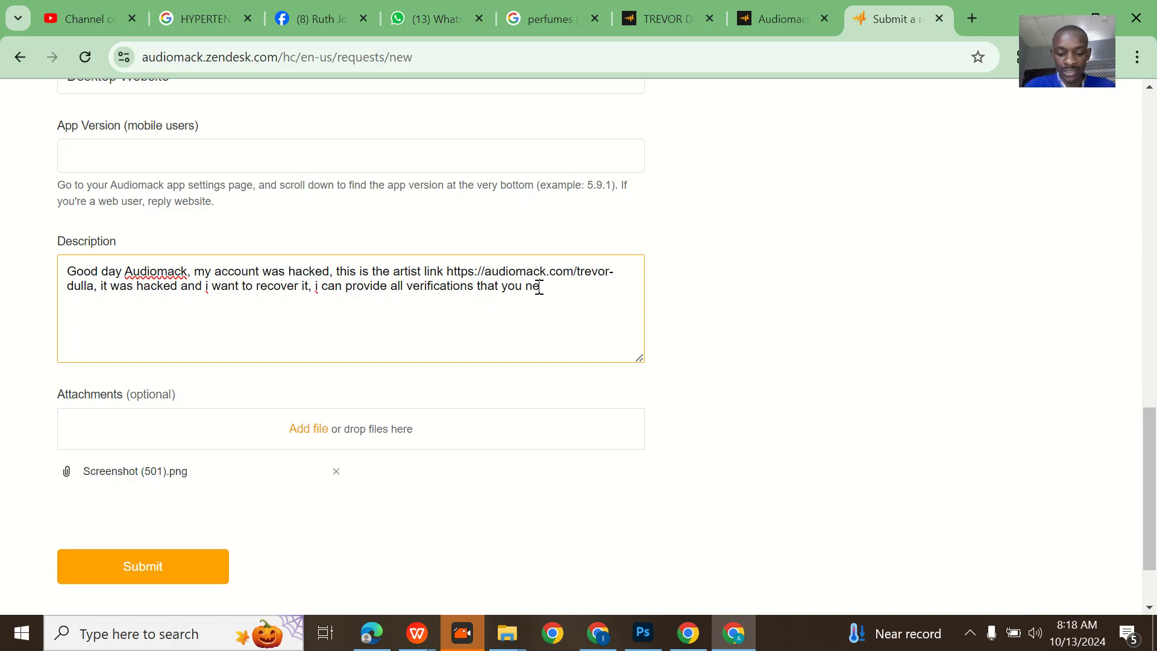
{"action": "type", "text": "ed. kn"}
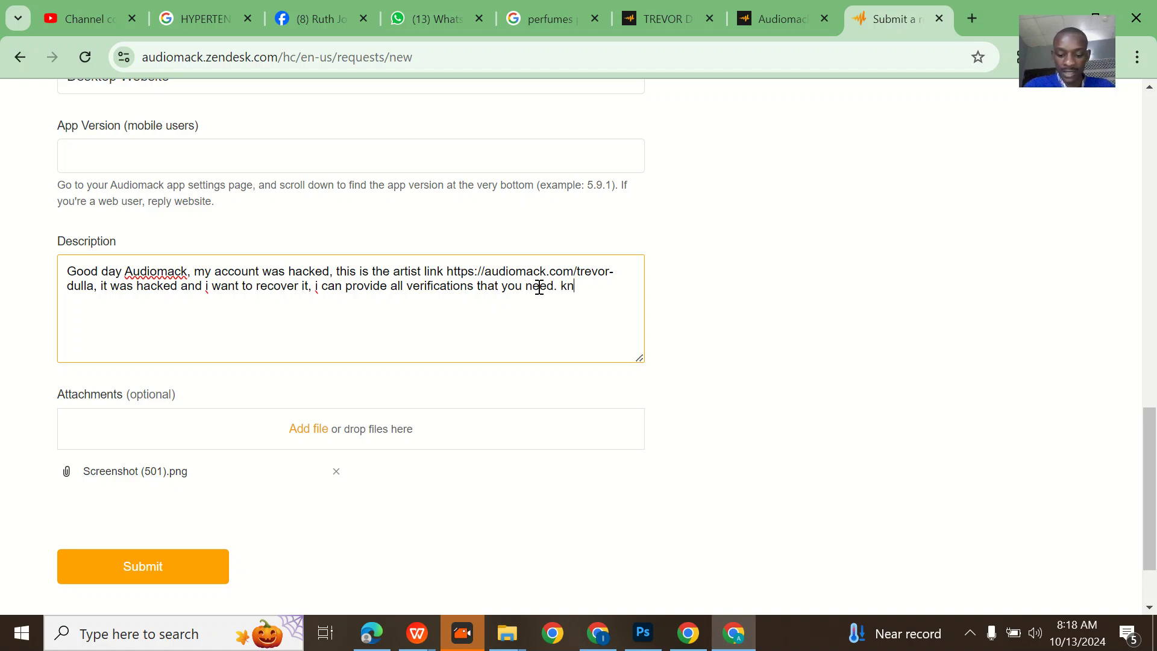
{"action": "key", "text": "BackSpace"}
{"action": "type", "text": "indl"}
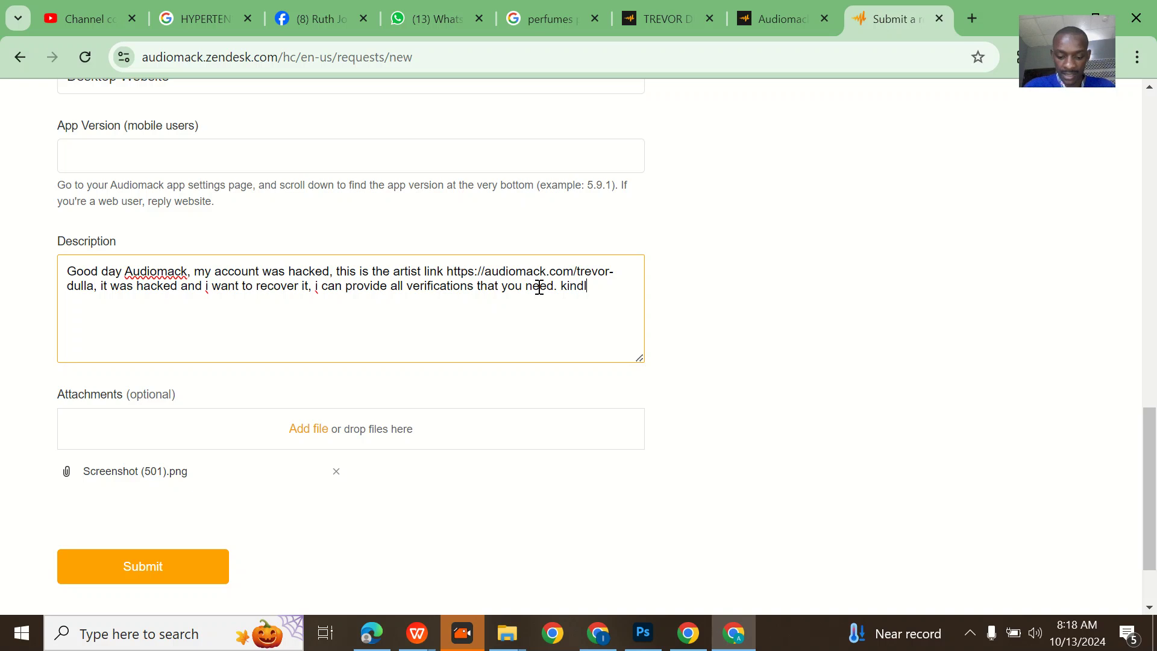
{"action": "type", "text": "y or process tha"}
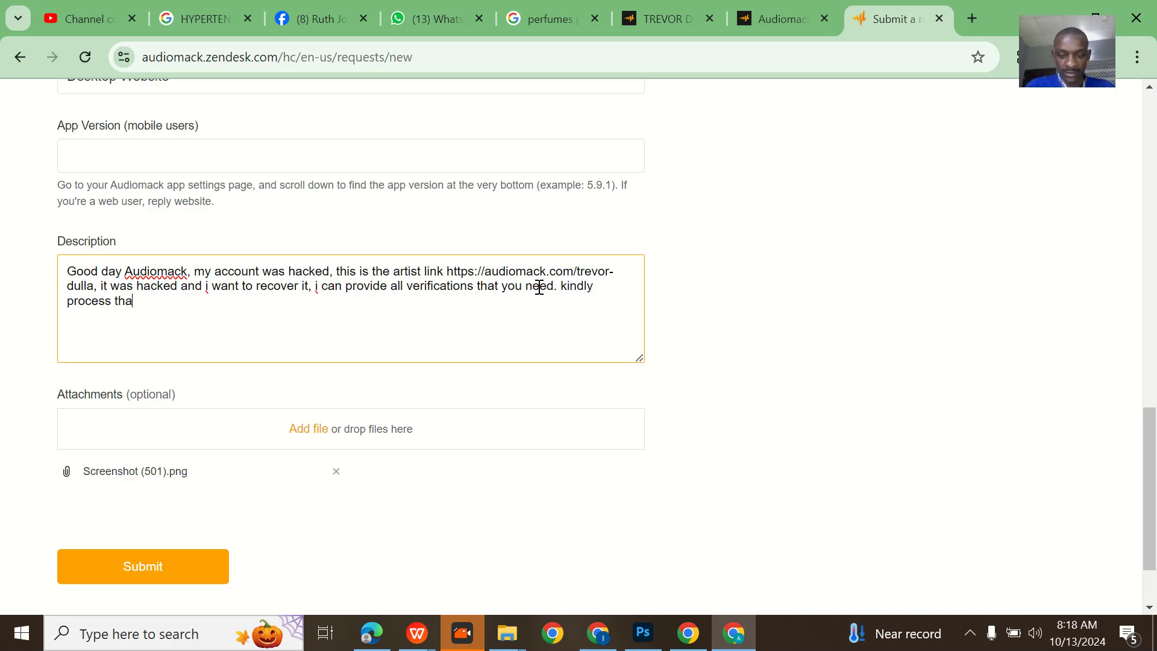
{"action": "key", "text": "BackSpace"}
{"action": "type", "text": "is"}
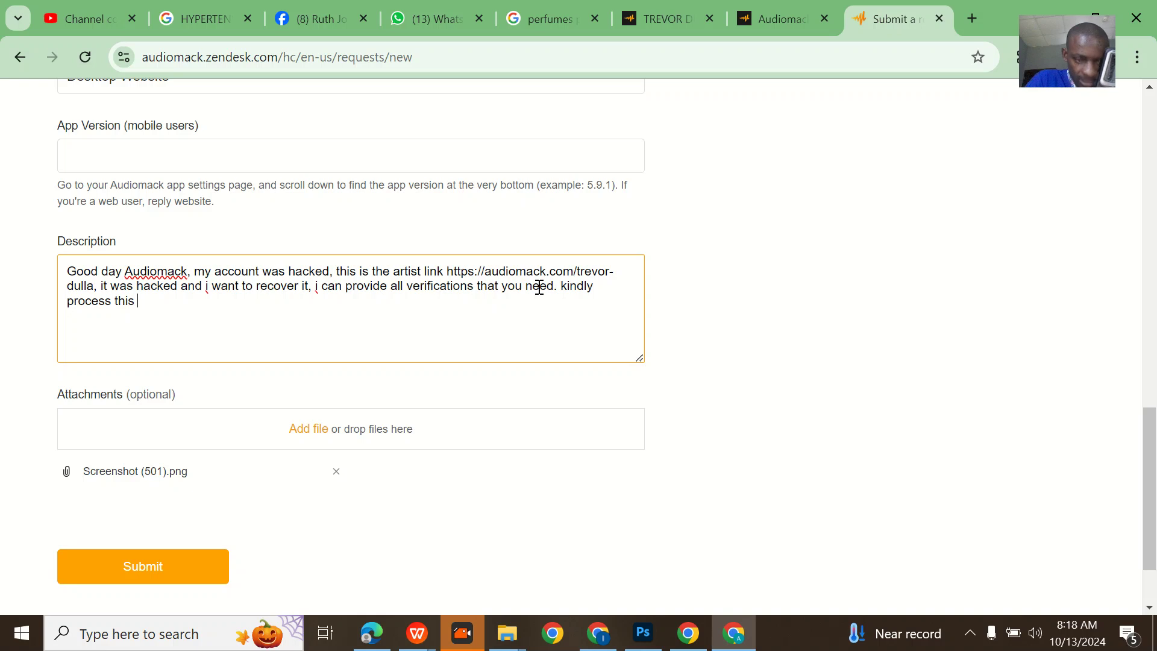
{"action": "scroll", "coordinate": [539, 287], "scroll_direction": "down", "scroll_amount": 2}
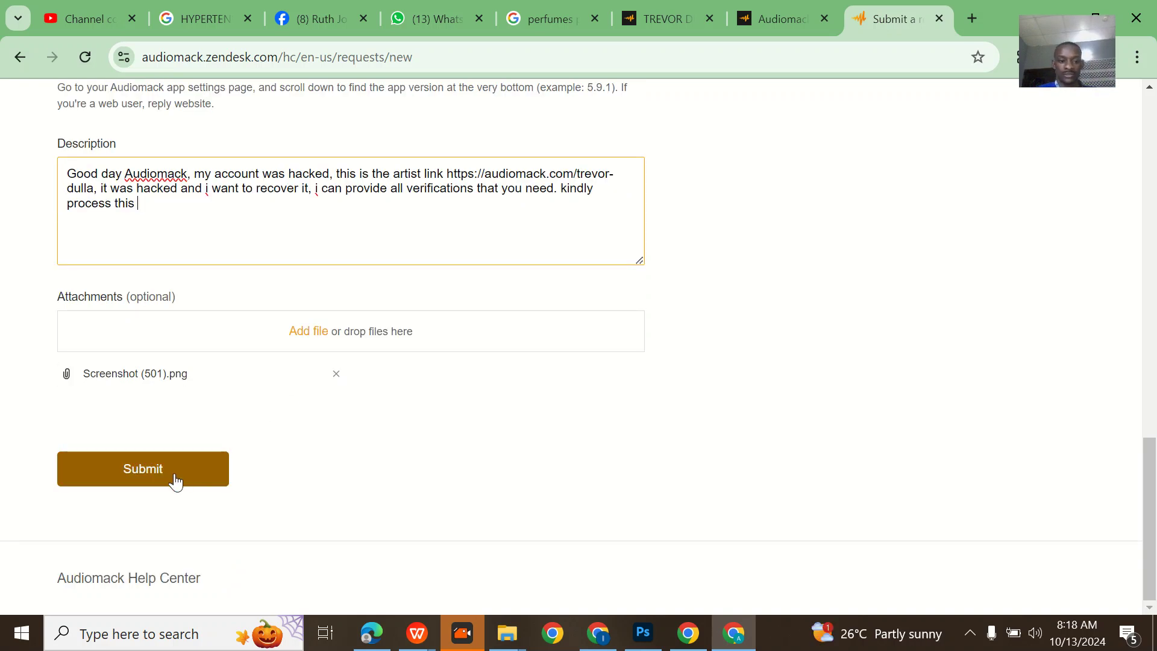
- After the blank App Version error on submit, keep Desktop Website as platform and enter App Version 6.48
{"action": "left_click", "coordinate": [155, 476]}
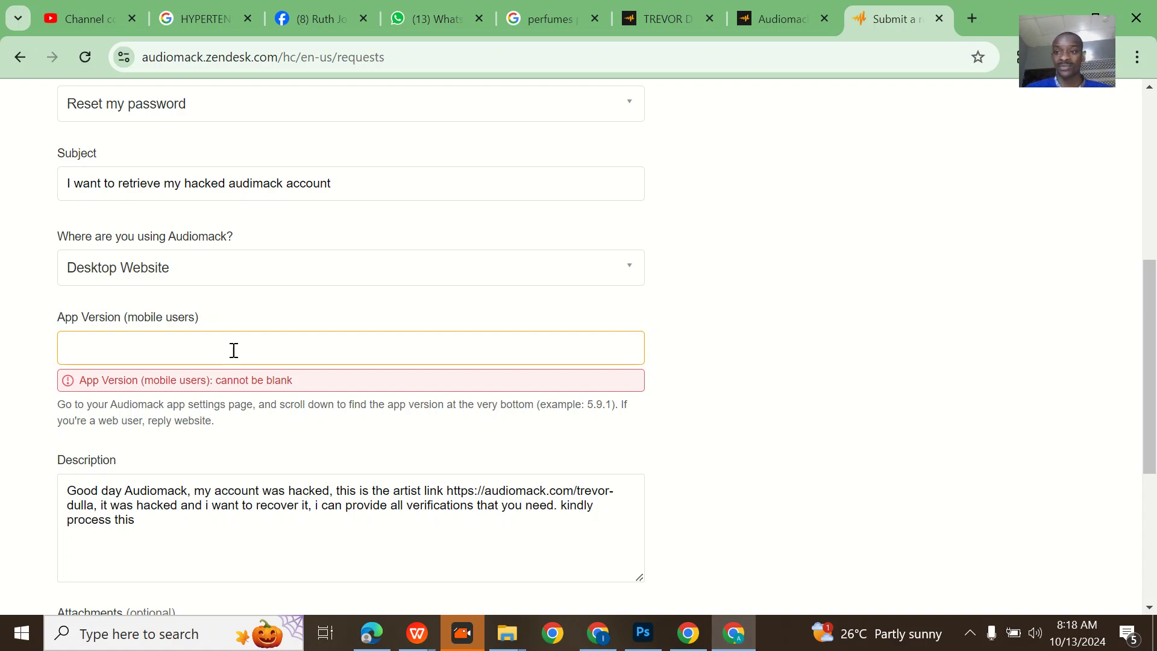
{"action": "left_click", "coordinate": [238, 286]}
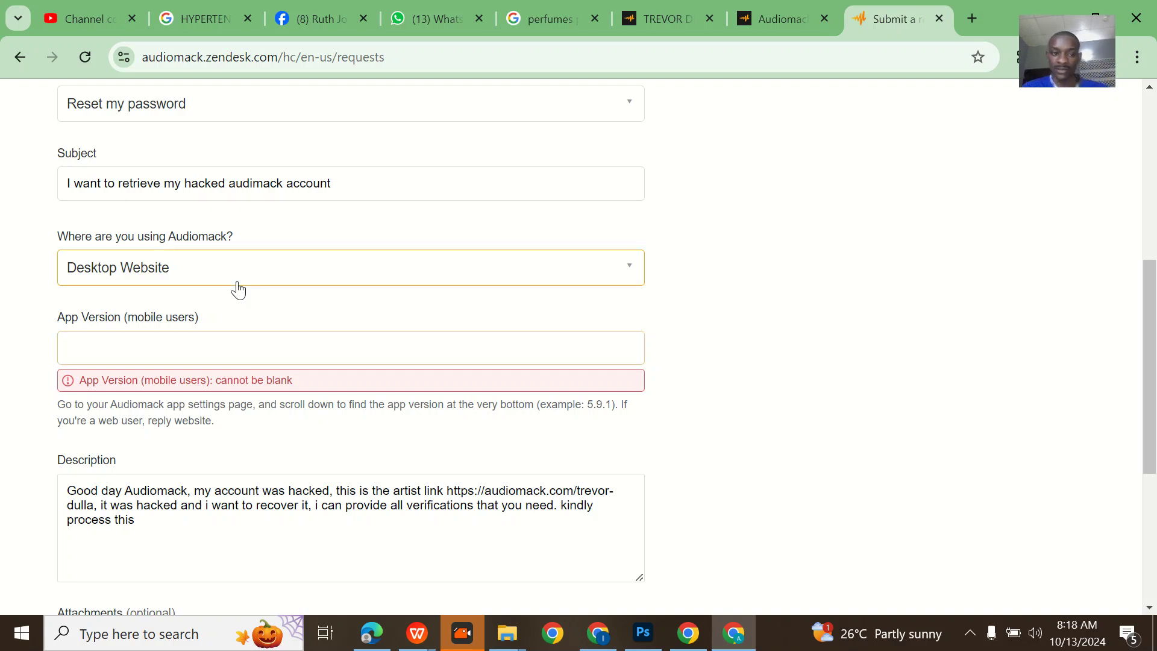
{"action": "scroll", "coordinate": [159, 355], "scroll_direction": "down", "scroll_amount": 2}
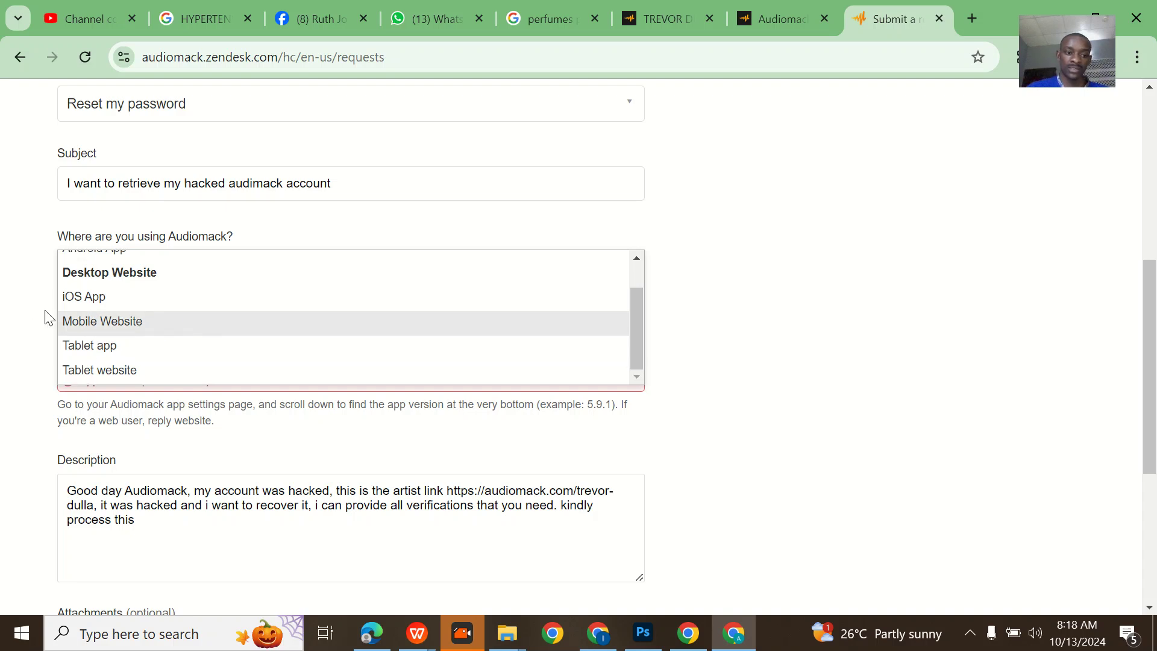
{"action": "left_click", "coordinate": [37, 367]}
{"action": "left_click", "coordinate": [126, 348]}
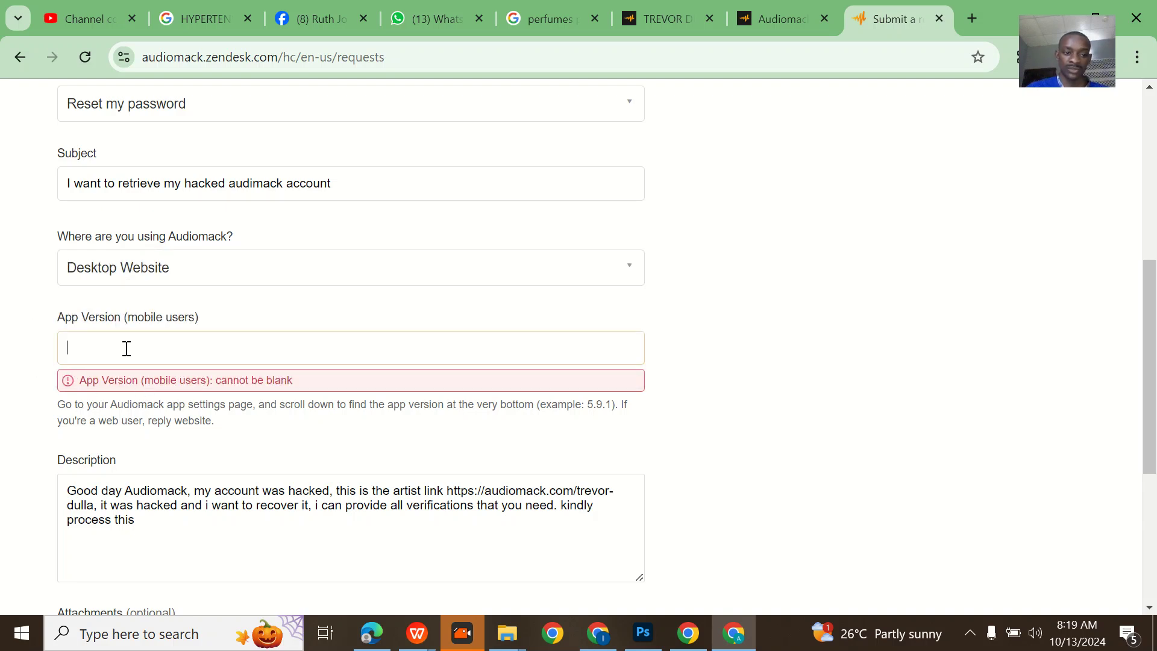
{"action": "type", "text": "6"}
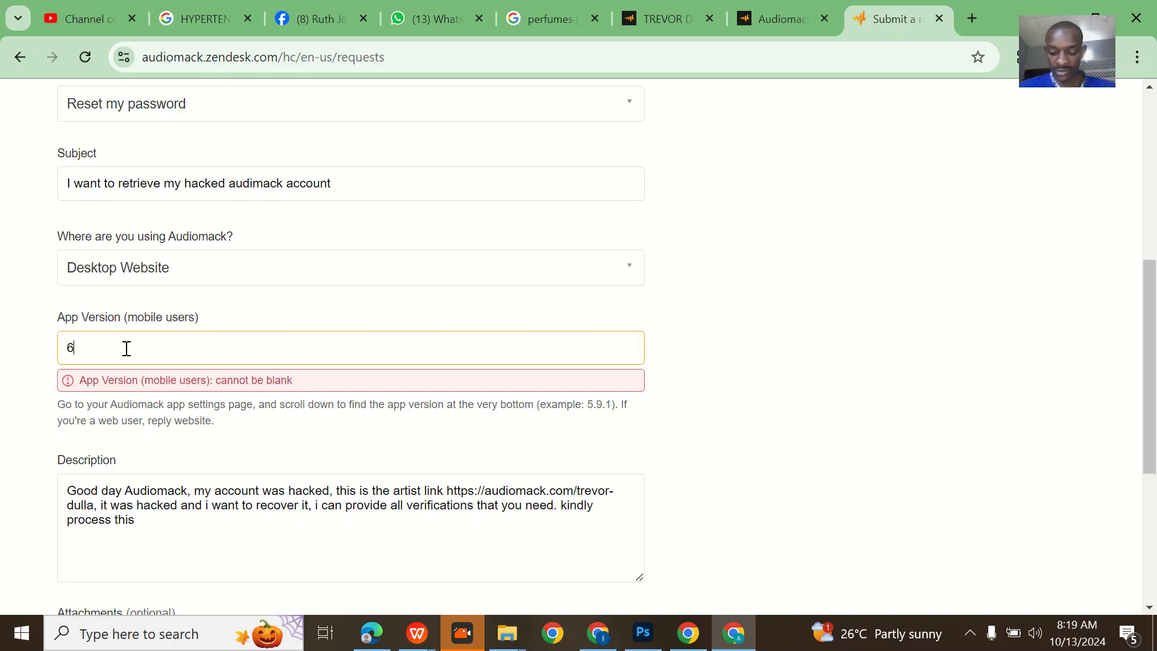
{"action": "type", "text": ".48"}
{"action": "scroll", "coordinate": [126, 348], "scroll_direction": "down", "scroll_amount": 5}
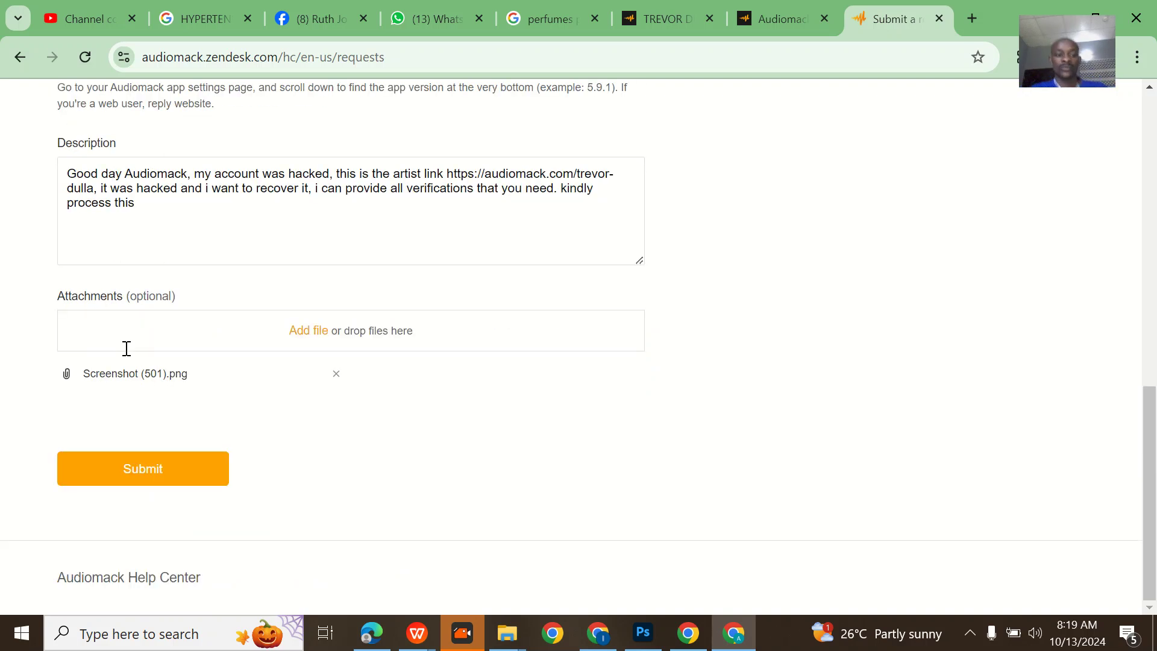
- Submit the completed hacked-account support request and wait for the success notice
{"action": "left_click", "coordinate": [172, 472]}
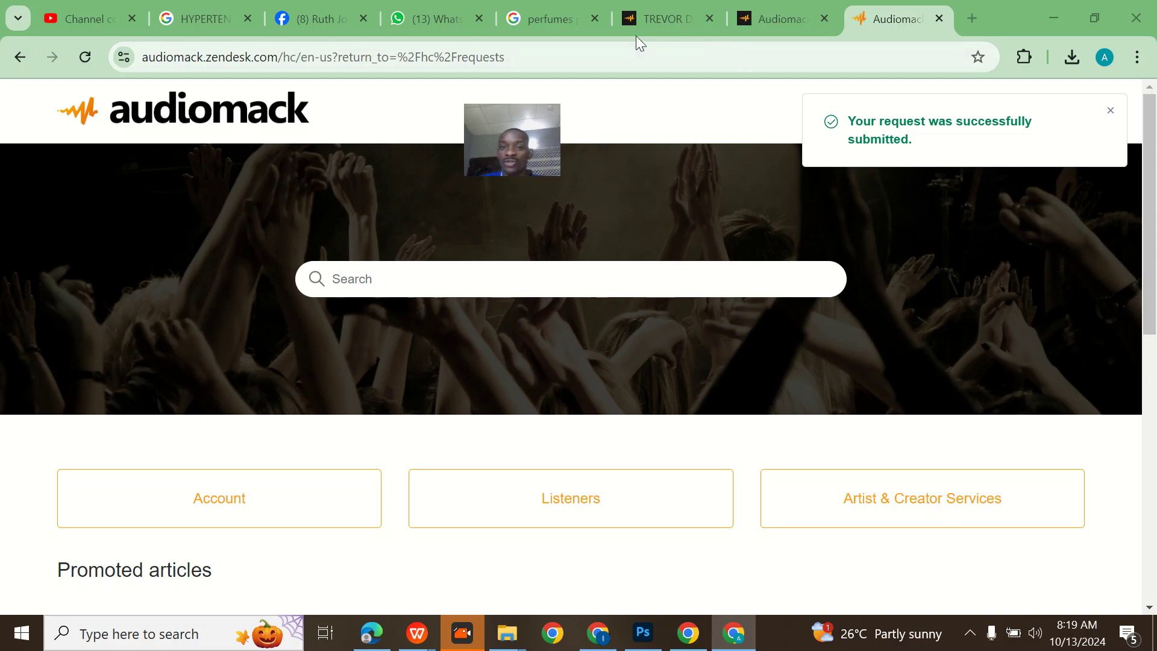
- Switch to the WhatsApp Web browser tab
{"action": "left_click", "coordinate": [463, 8]}
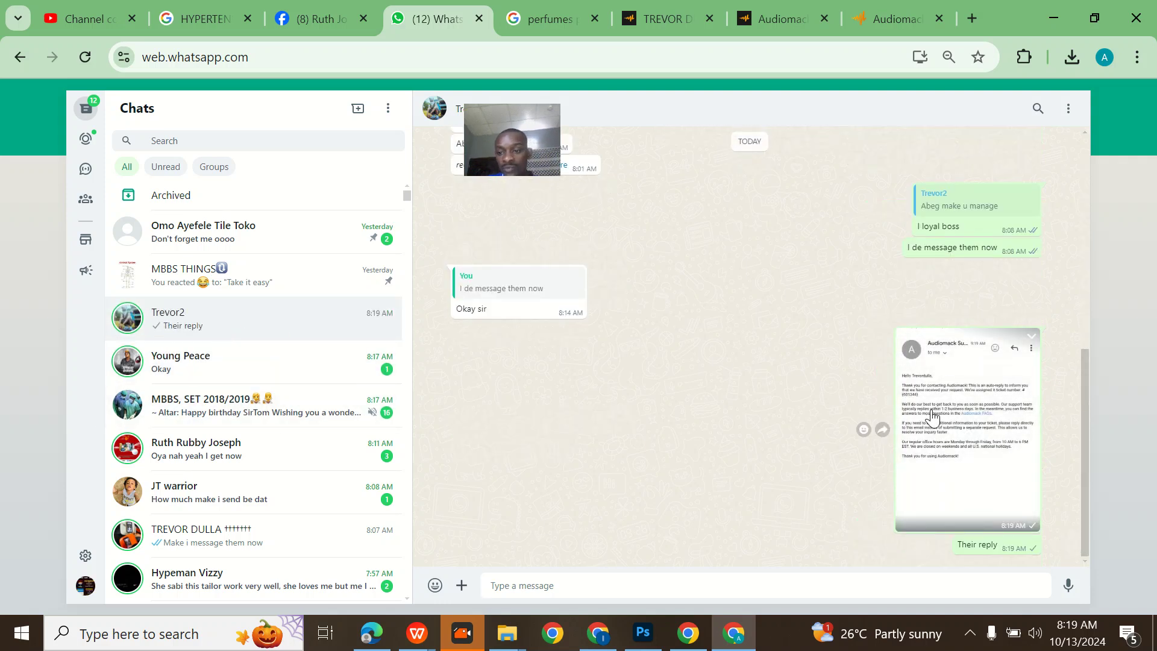
{"action": "left_click", "coordinate": [959, 433]}
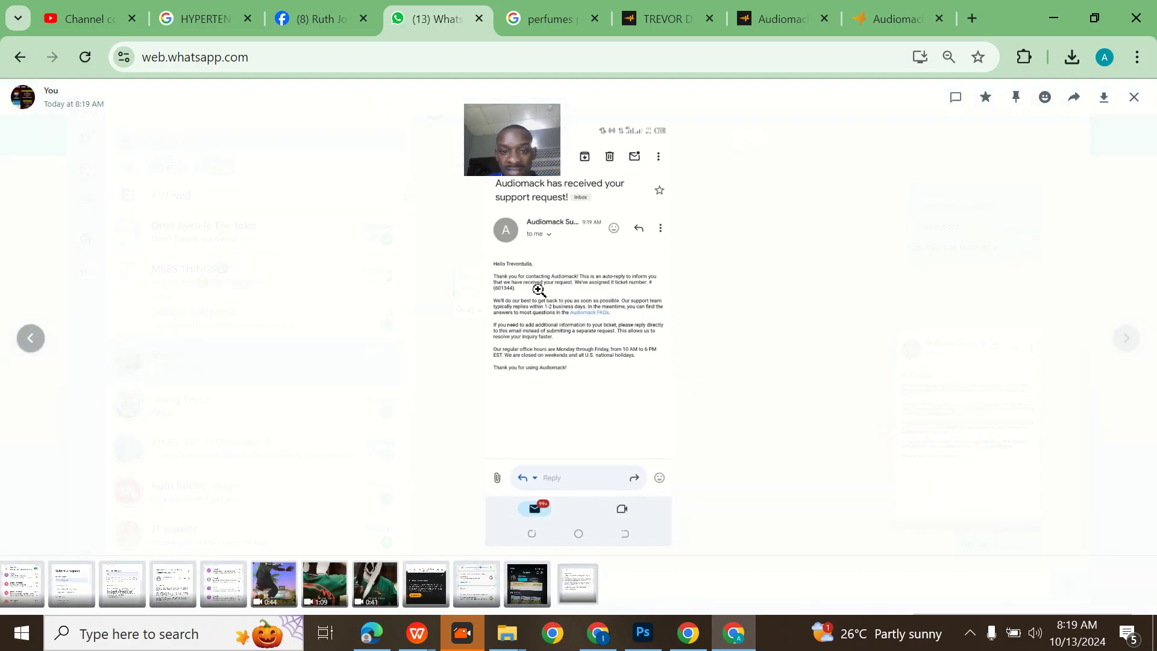
{"action": "left_click", "coordinate": [540, 285]}
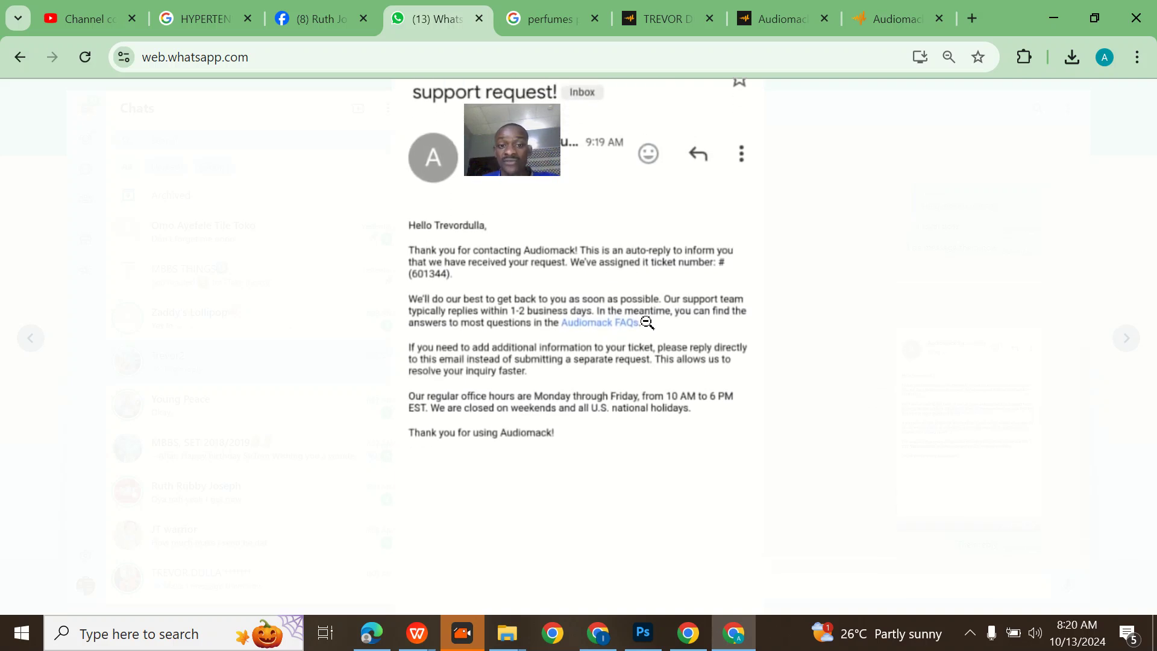
{"action": "left_click", "coordinate": [684, 310]}
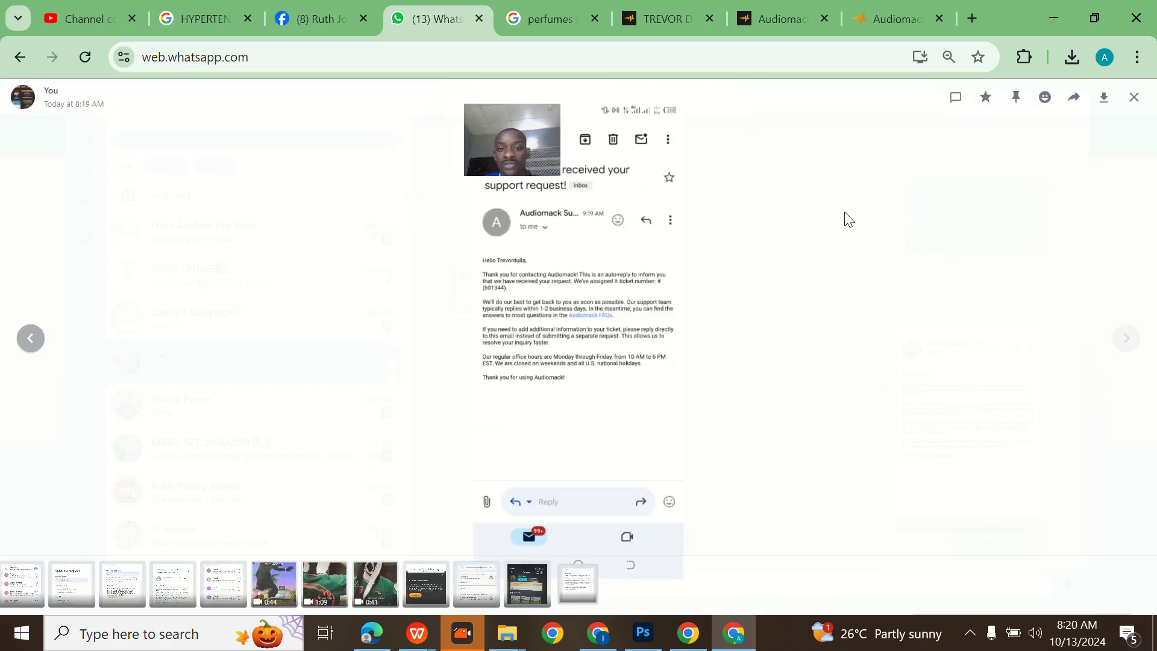
{"action": "left_click", "coordinate": [1134, 98]}
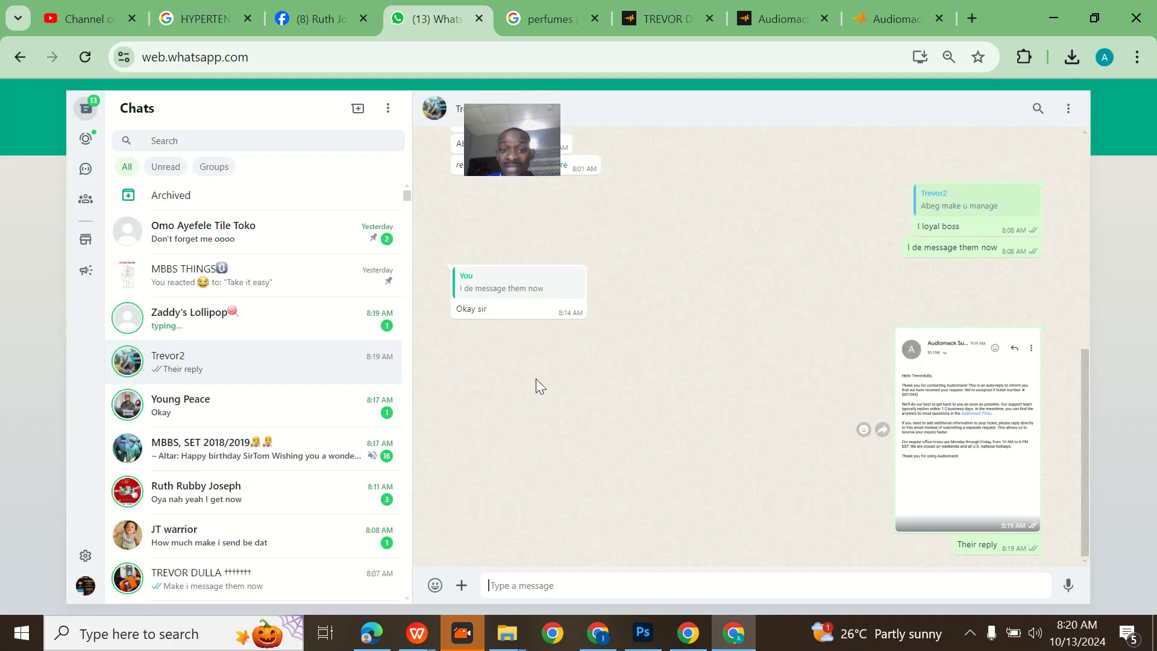